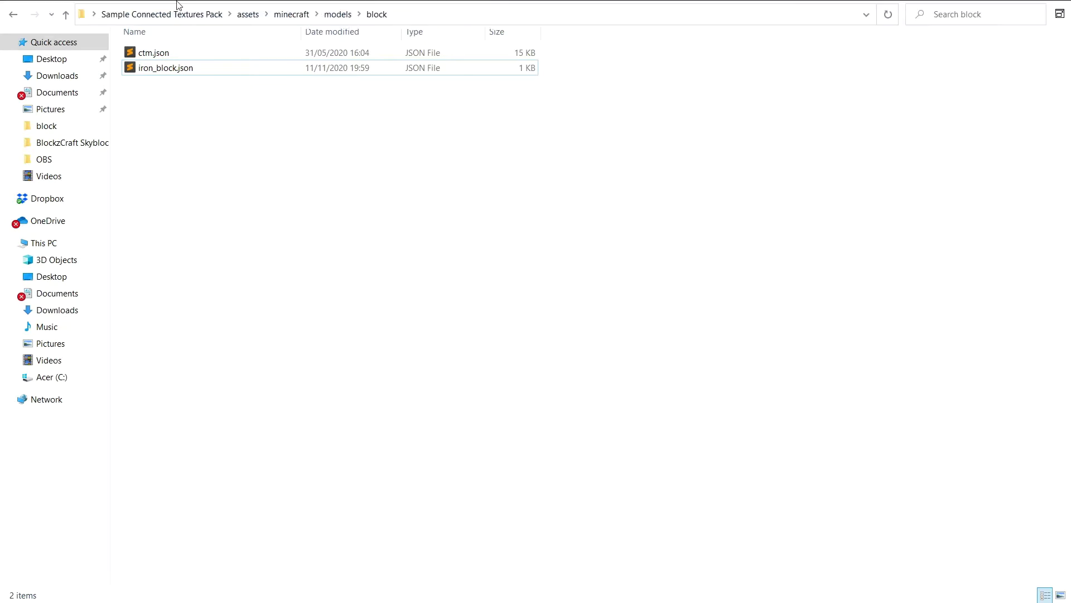
Return to the Sample Connected Textures Pack root folder and select pack.mcmeta
left_click(151, 14)
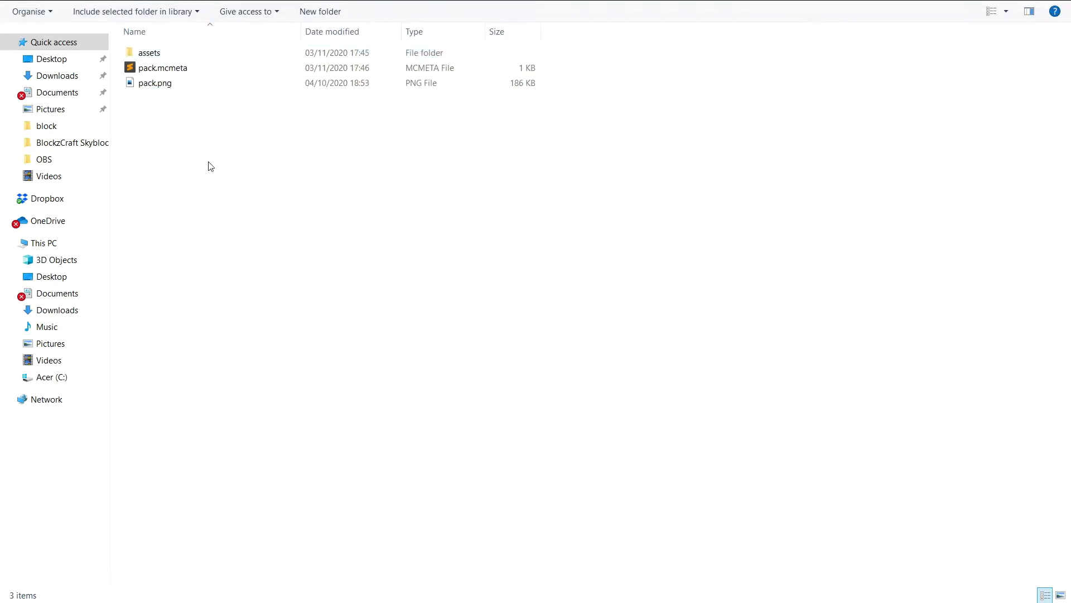
left_click_drag(239, 111, 186, 49)
left_click(213, 196)
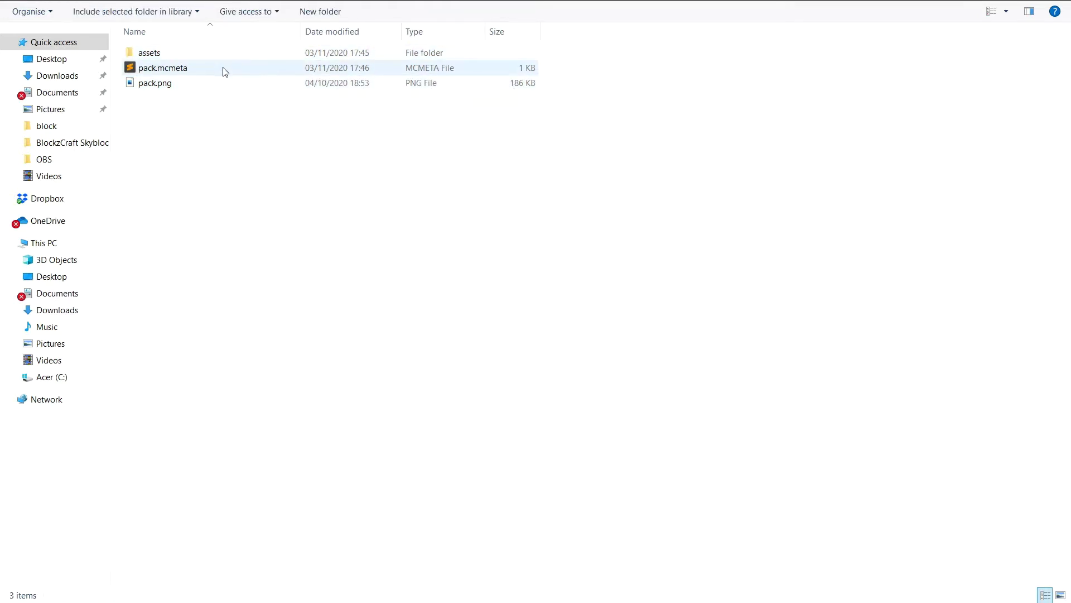
left_click(153, 73)
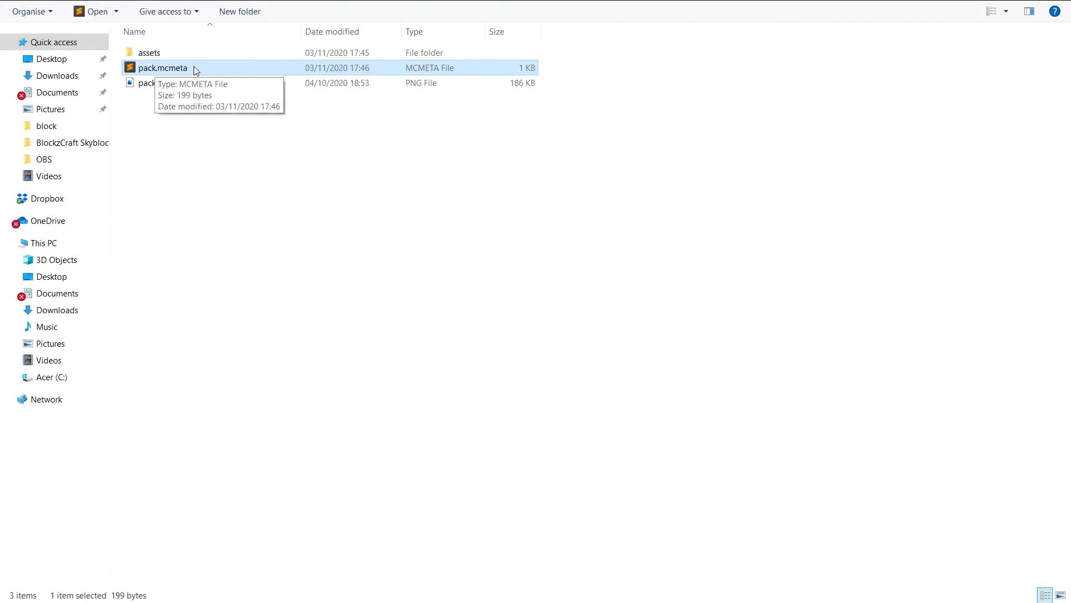
Open pack.mcmeta in Sublime Text and look over its JSON description line
double_click(185, 69)
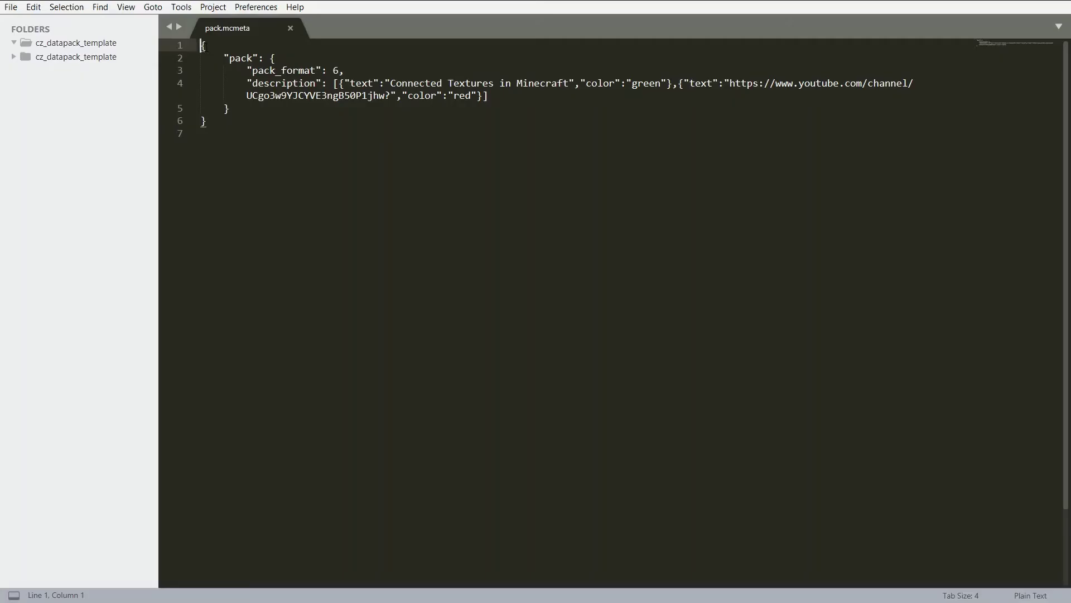
left_click_drag(202, 46, 488, 95)
left_click_drag(667, 91, 822, 123)
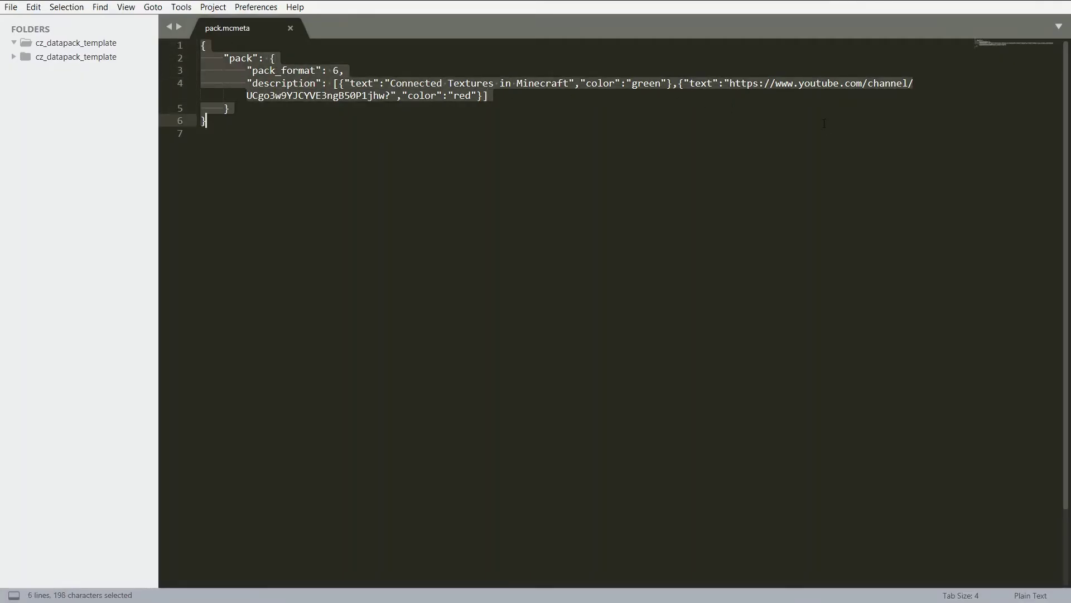
left_click(517, 84)
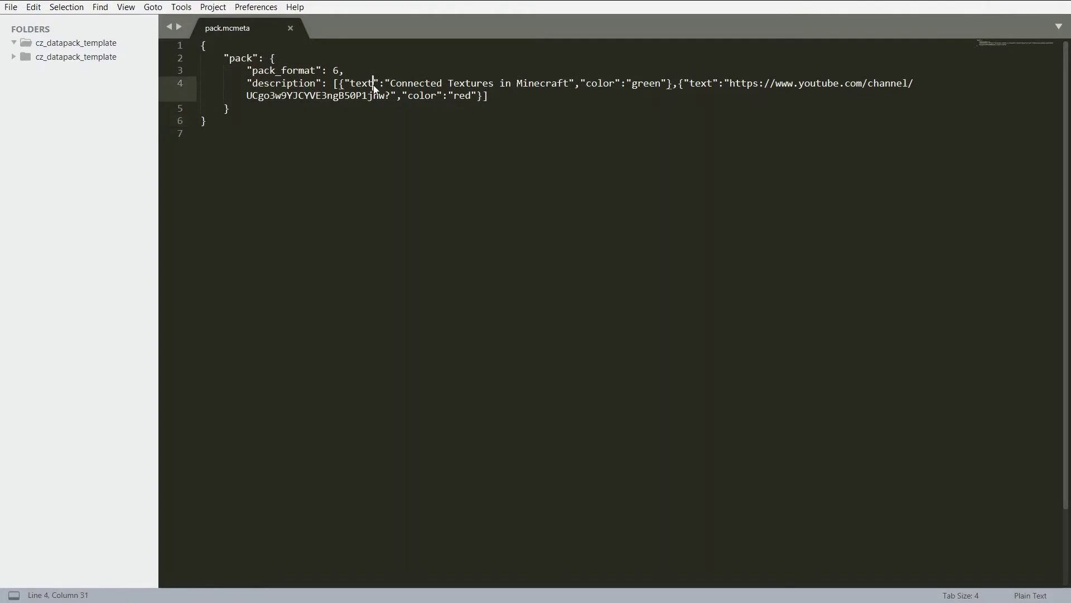
left_click_drag(389, 83, 591, 83)
left_click(649, 84)
left_click_drag(494, 83, 904, 83)
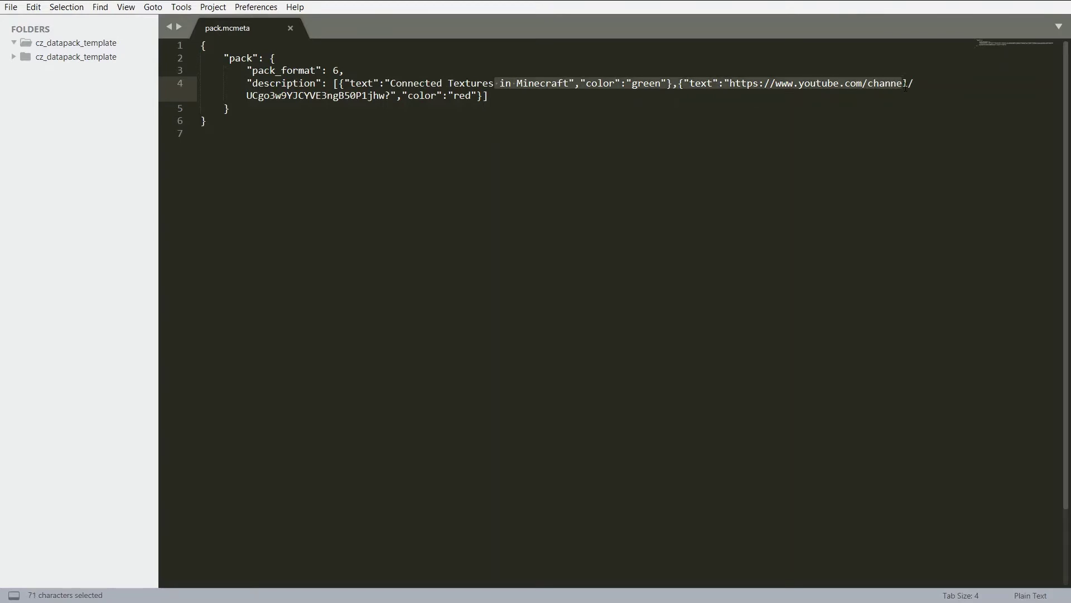
left_click(421, 61)
left_click(334, 83)
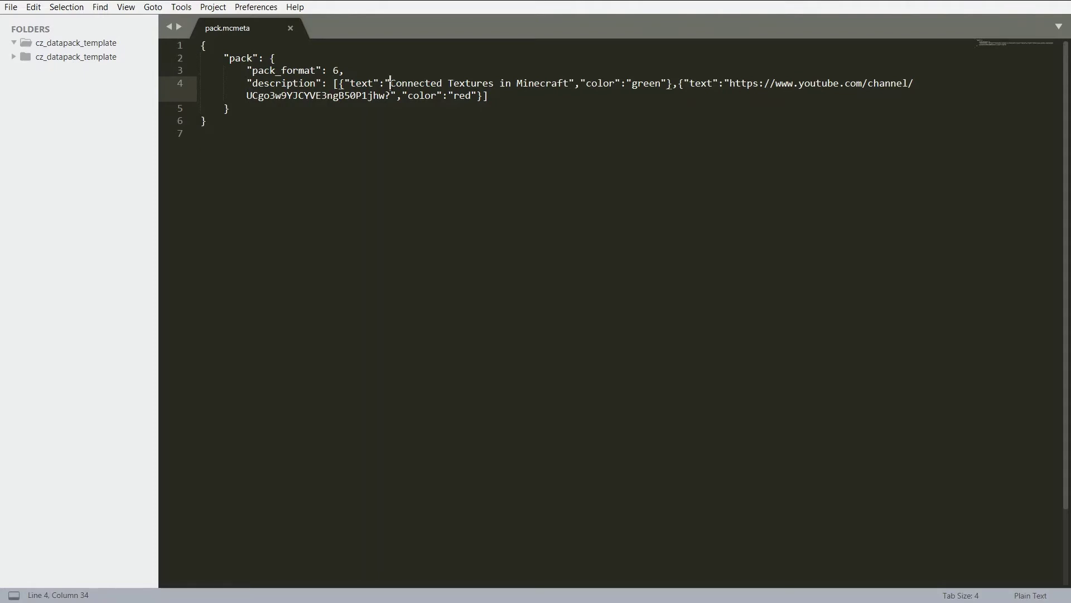
Replace the description text with 'Test' and change its colour from green to aqua
left_click_drag(390, 84, 570, 83)
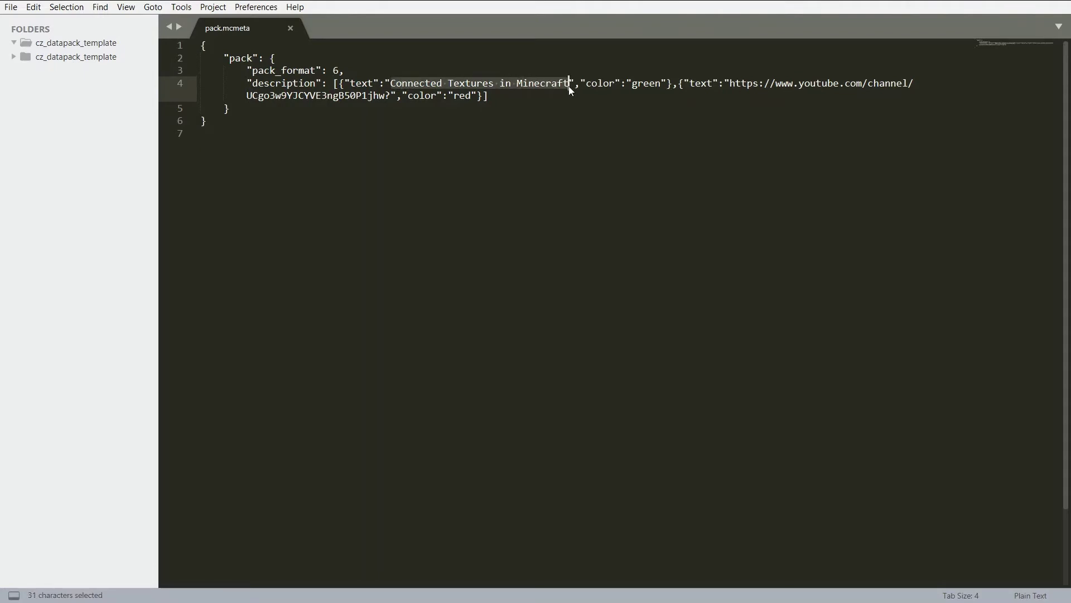
key("BackSpace")
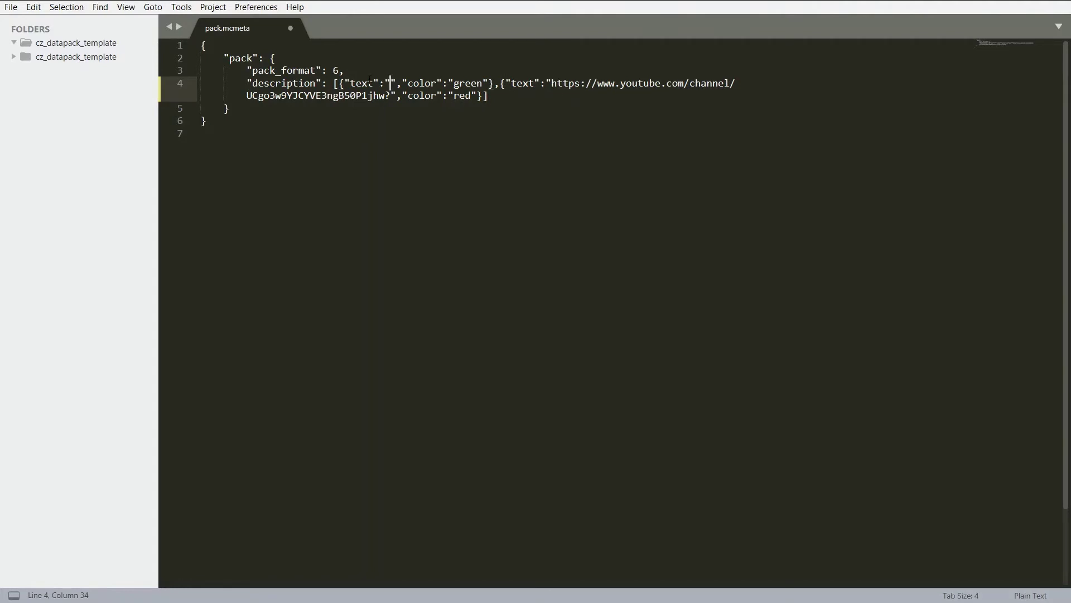
key("Caps_Lock")
type("T")
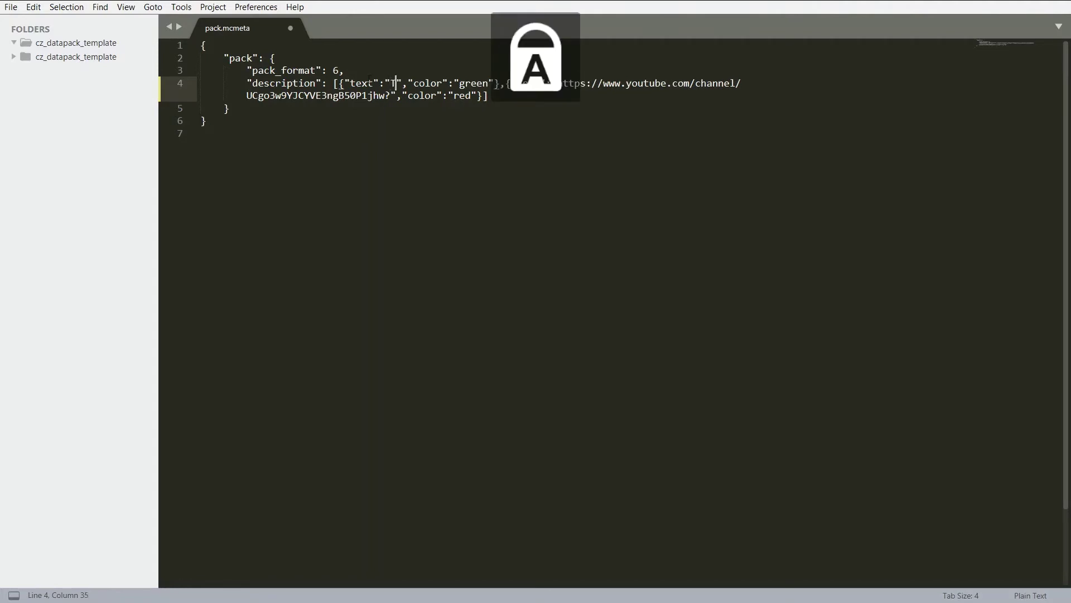
key("Caps_Lock")
type("est")
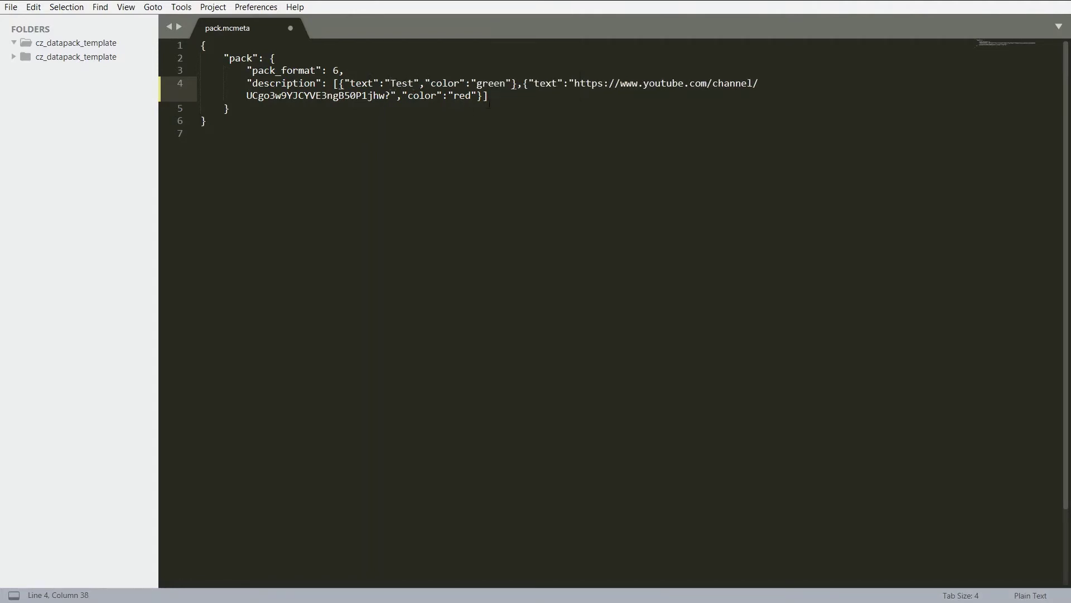
left_click_drag(477, 83, 487, 83)
key("BackSpace")
type("aqua")
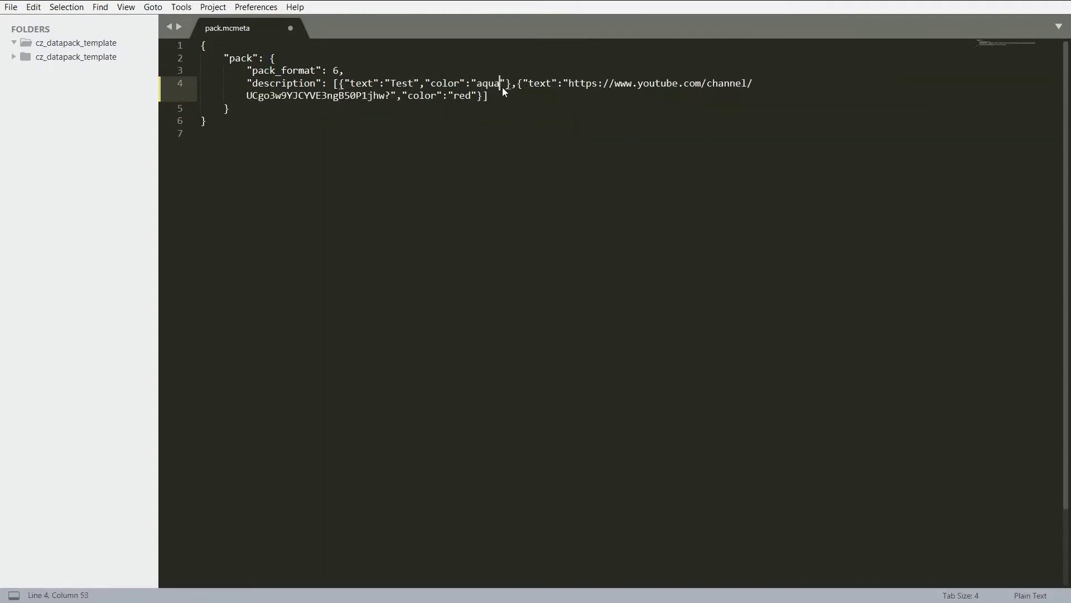
Delete the second description entry with the link and save pack.mcmeta
left_click_drag(512, 83, 761, 112)
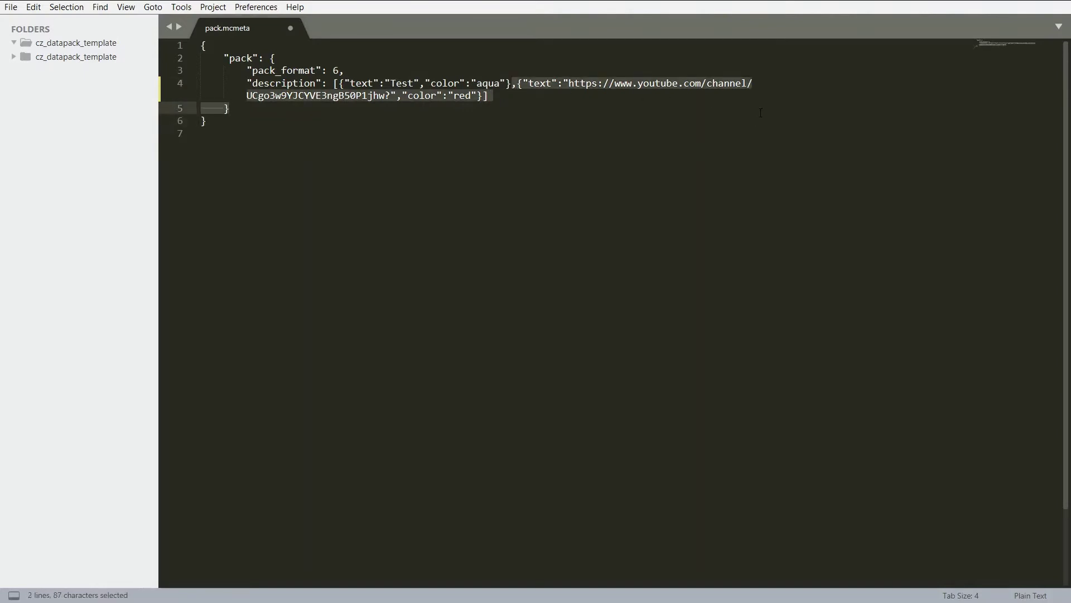
left_click_drag(485, 102, 483, 101)
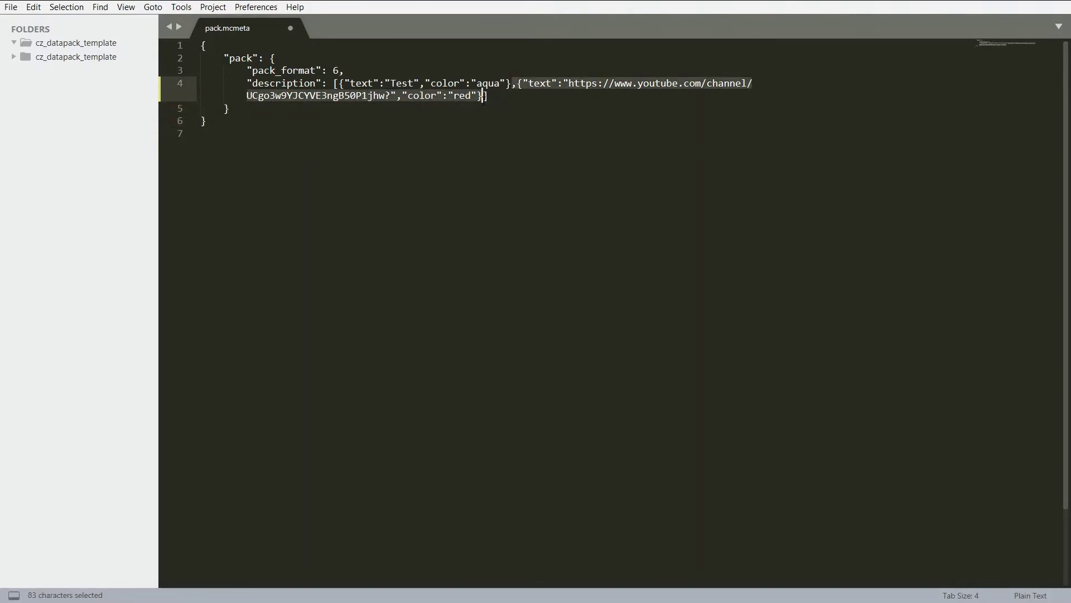
key("BackSpace")
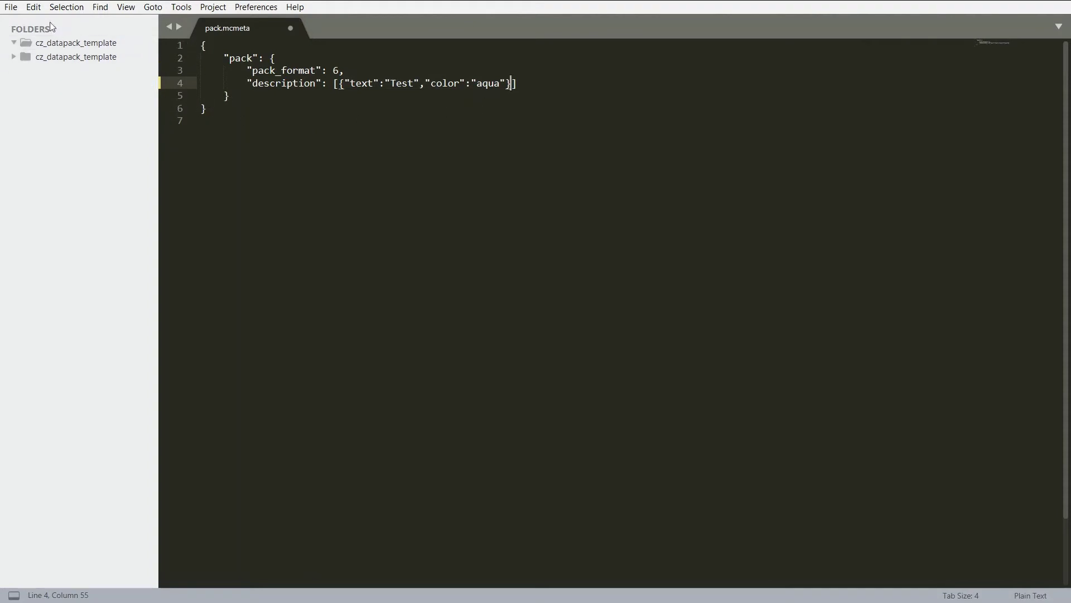
left_click(10, 7)
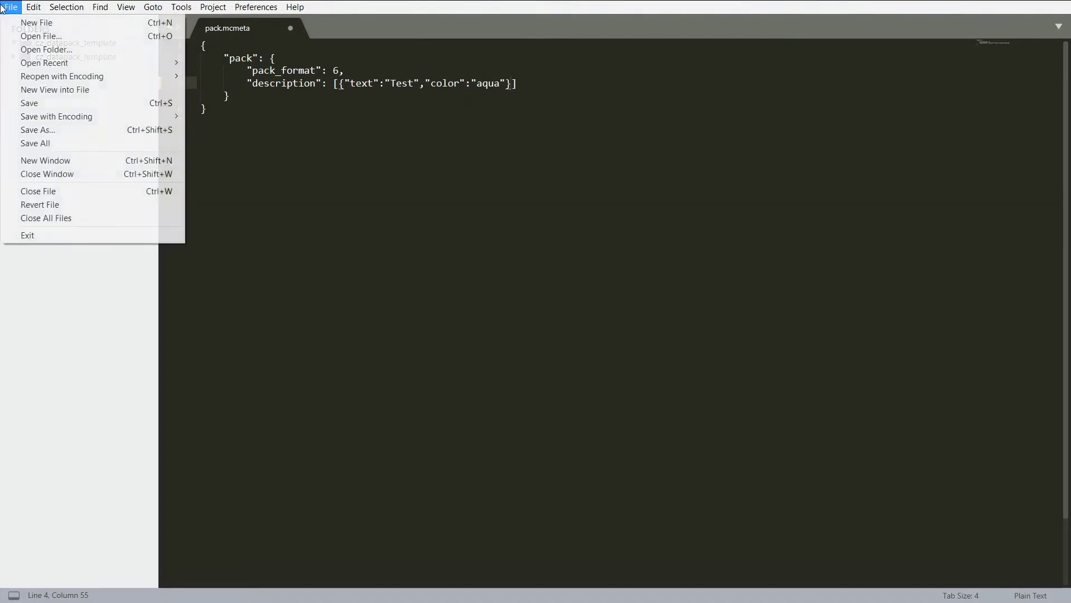
left_click(58, 106)
Back in File Explorer, try selecting assets, pack.mcmeta and pack.png in the pack folder
key("alt+Tab")
left_click(176, 85)
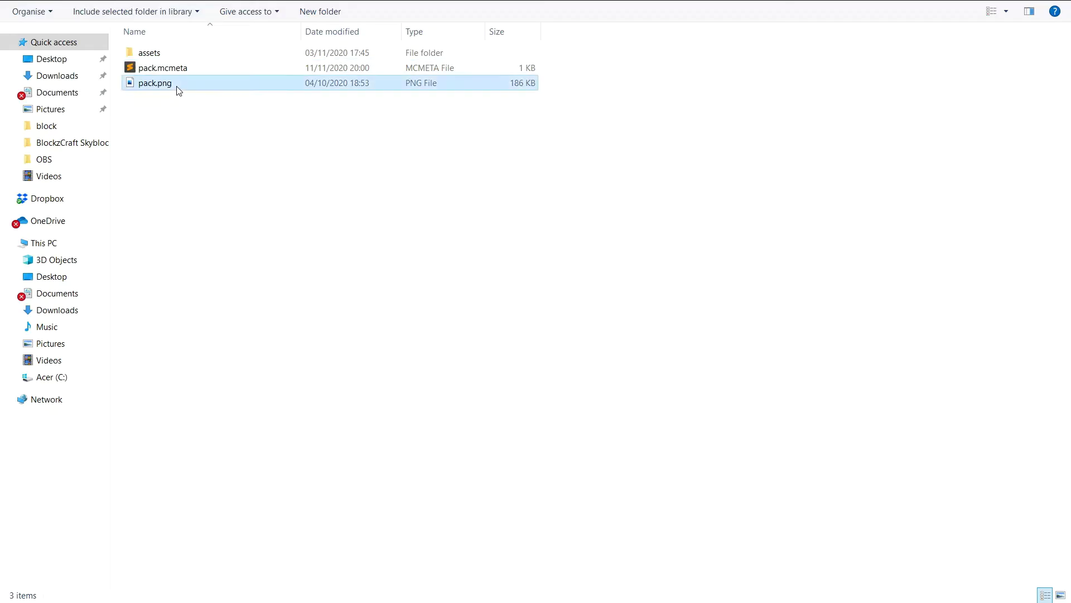
left_click_drag(186, 125, 150, 50)
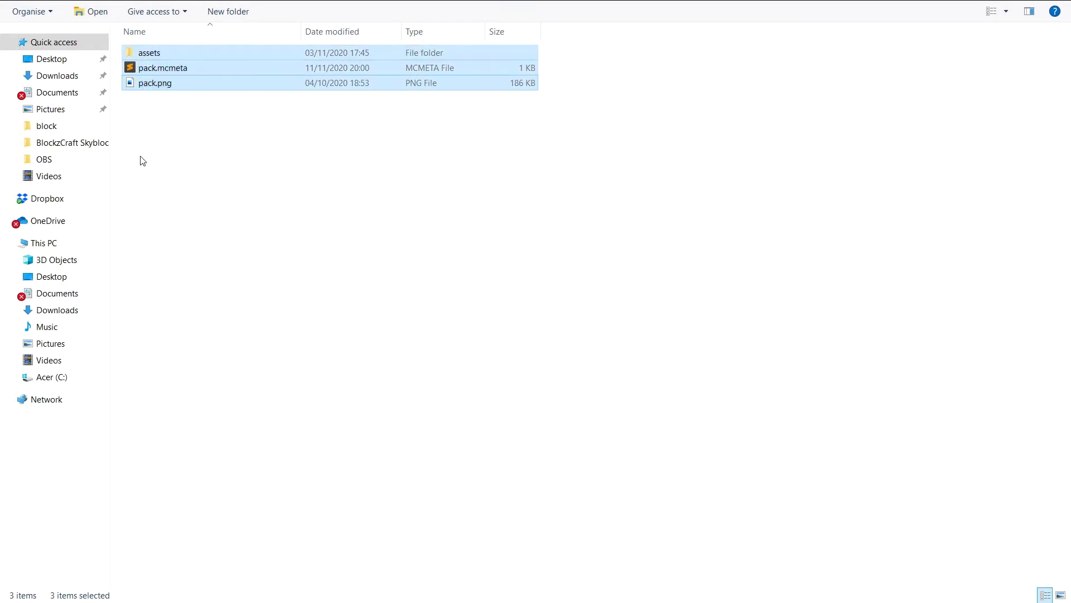
left_click(165, 118)
left_click_drag(162, 110, 147, 53)
left_click_drag(213, 150, 129, 43)
left_click(177, 174)
left_click(160, 86)
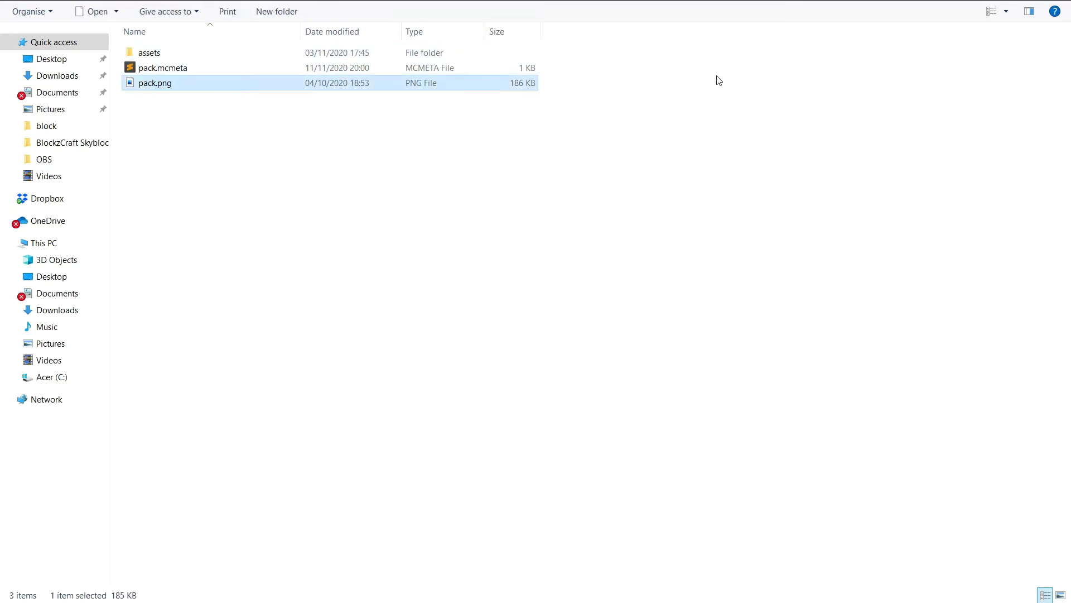
left_click(744, 67)
left_click(148, 52)
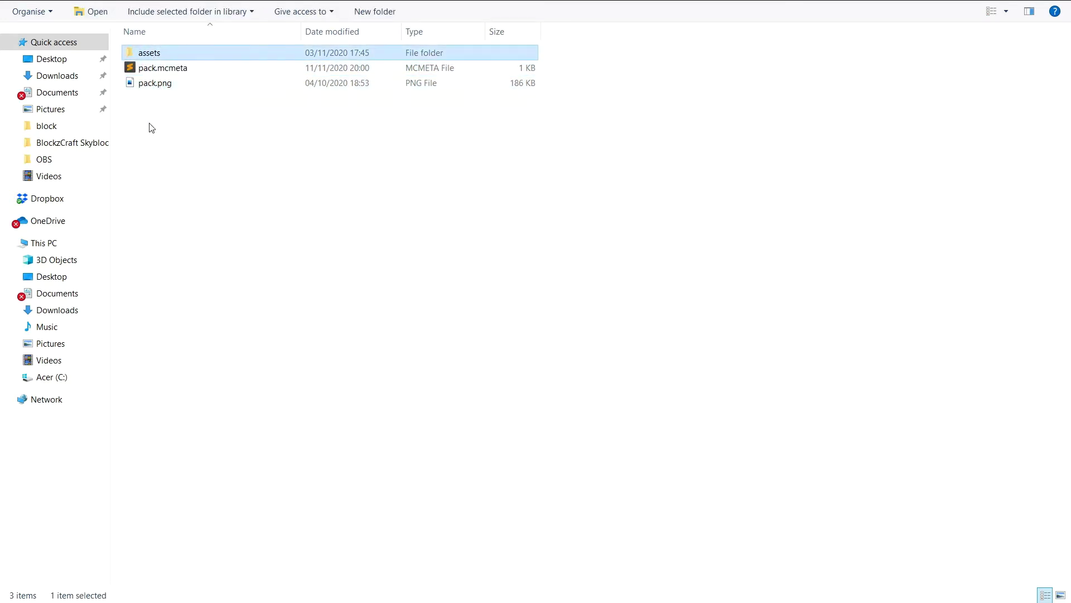
left_click(158, 85)
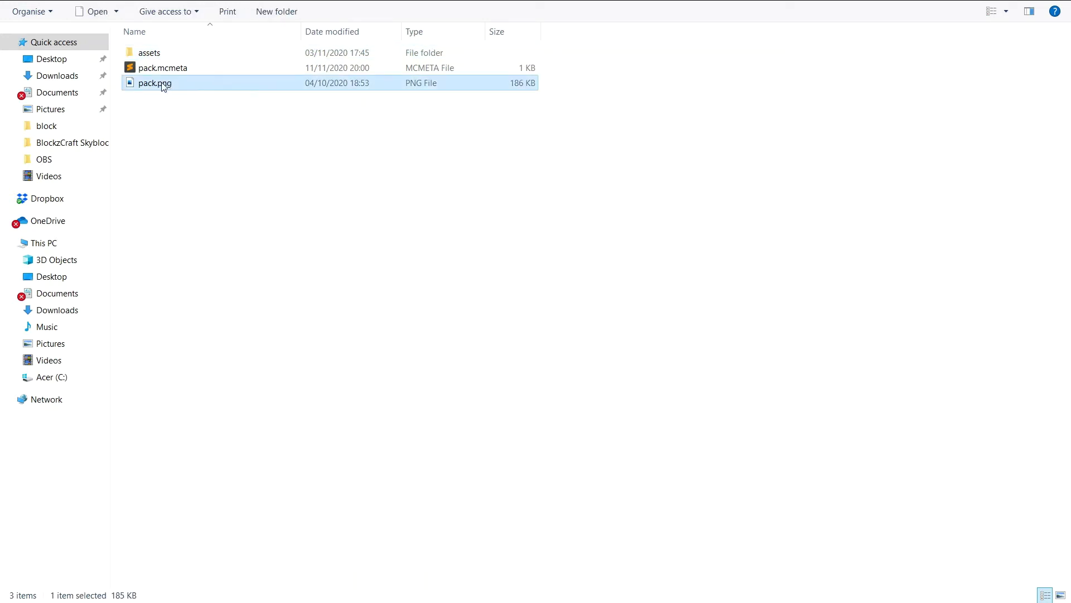
Drag assets, pack.mcmeta and pack.png together onto Downloads in the navigation pane
left_click(158, 56)
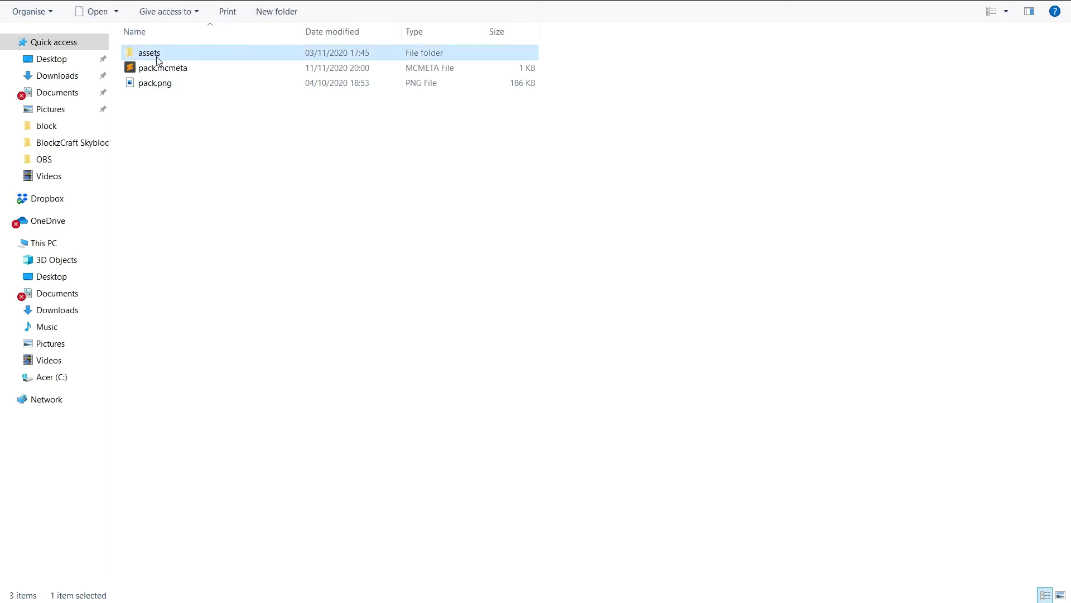
left_click(156, 85)
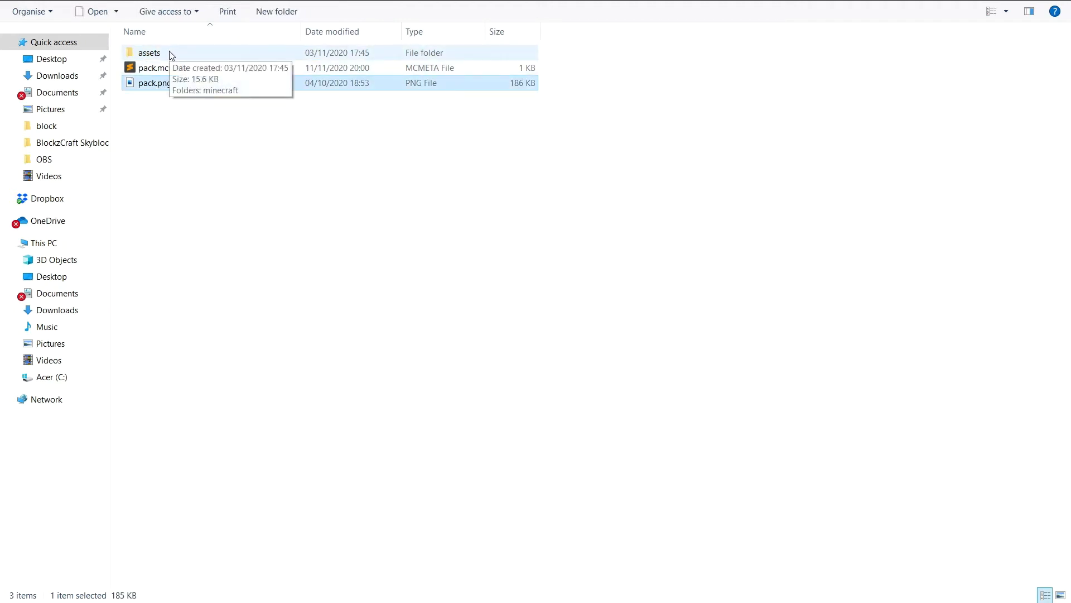
left_click(173, 53)
left_click(169, 105)
left_click_drag(151, 135, 174, 50)
left_click(170, 114)
left_click(162, 121)
left_click(201, 124)
left_click_drag(199, 119, 75, 311)
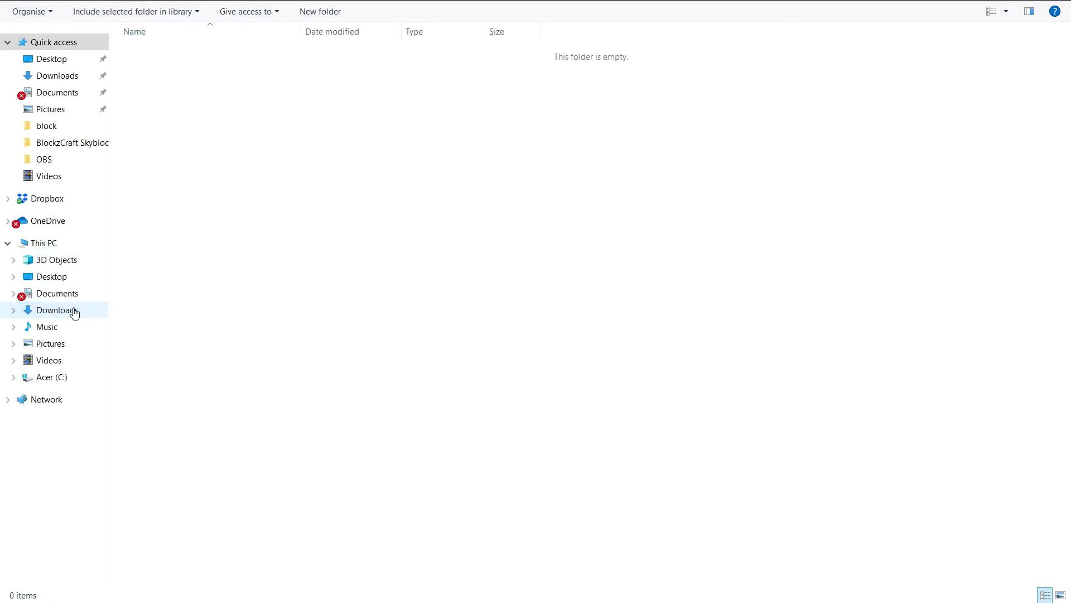
Open Downloads and delete Realistic Stones.zip
left_click(74, 311)
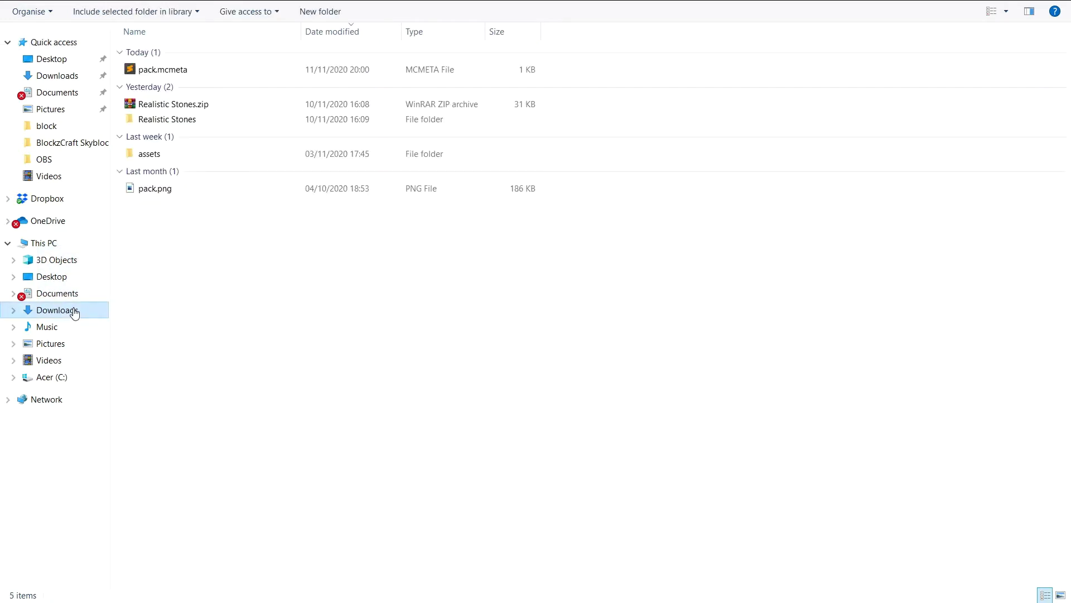
left_click(168, 106)
key("Delete")
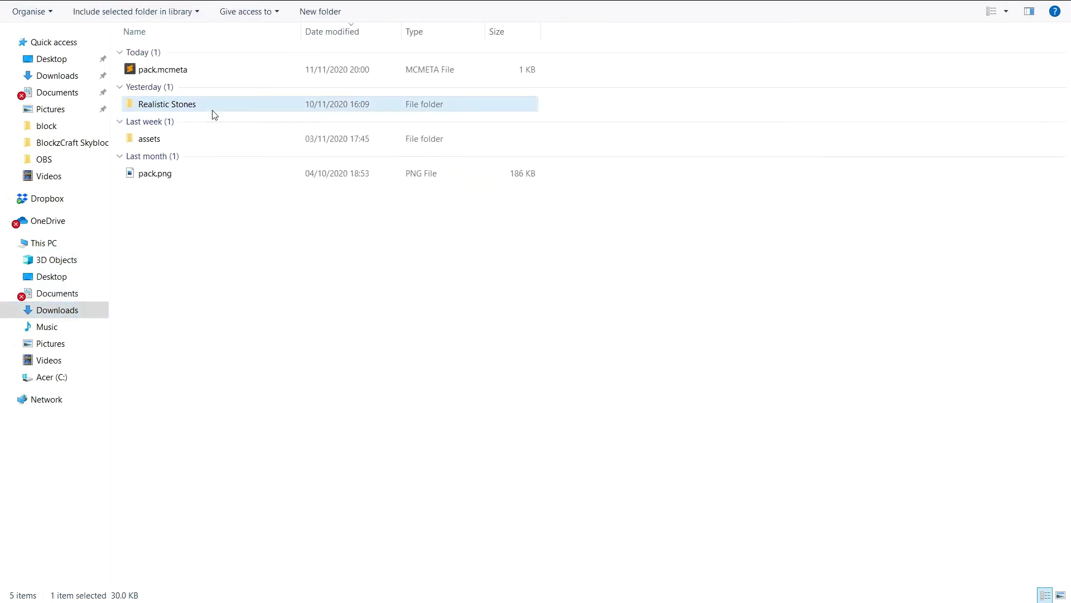
Move the Realistic Stones folder to the Desktop and marquee-select pack.mcmeta, assets and pack.png
mouse_move(216, 111)
left_mouse_down()
mouse_move(122, 175)
mouse_move(214, 110)
left_mouse_up()
left_click_drag(214, 110, 75, 341)
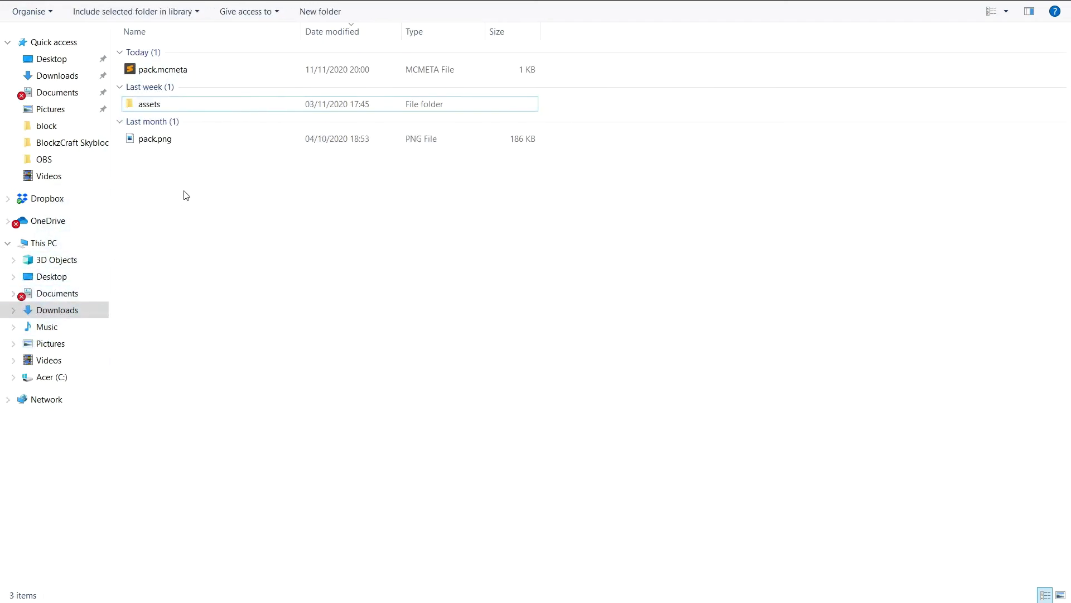
left_click_drag(176, 205, 133, 69)
Compress the three selected items with 7-Zip into Downloads.zip
right_click(133, 69)
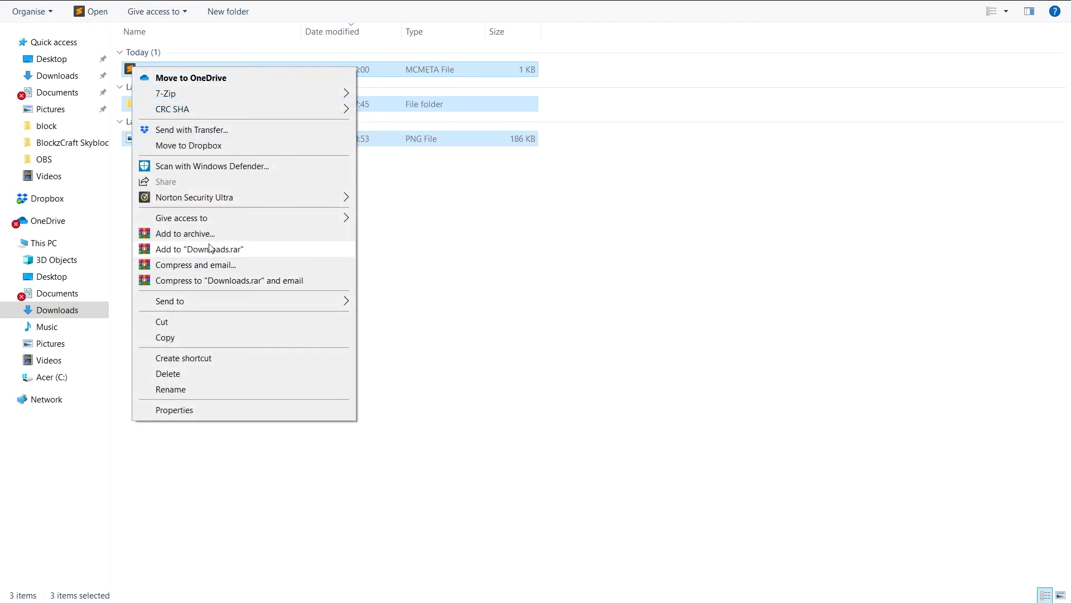
mouse_move(234, 301)
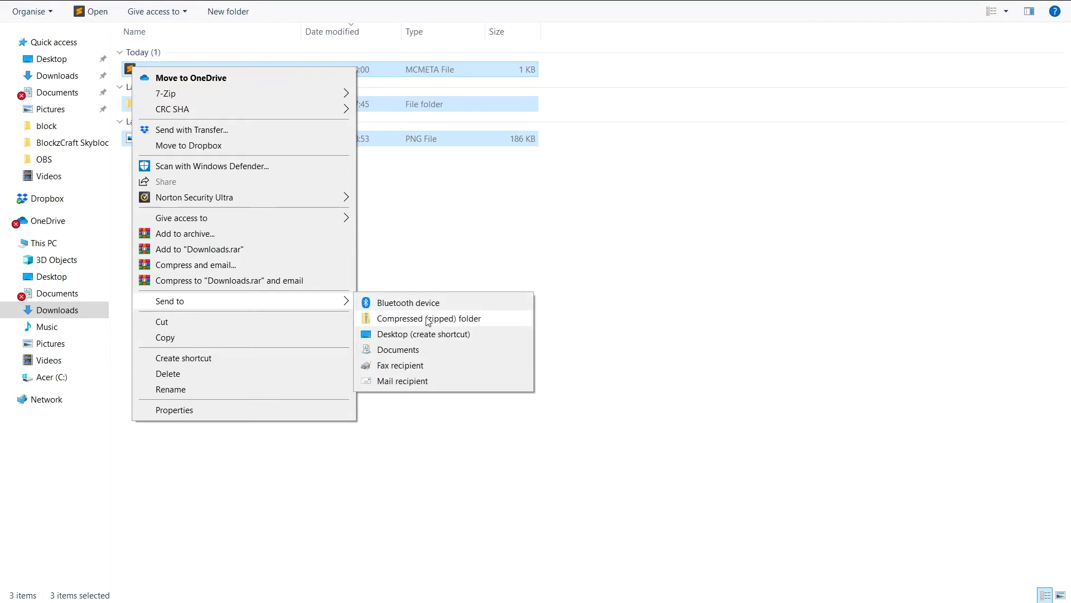
mouse_move(212, 95)
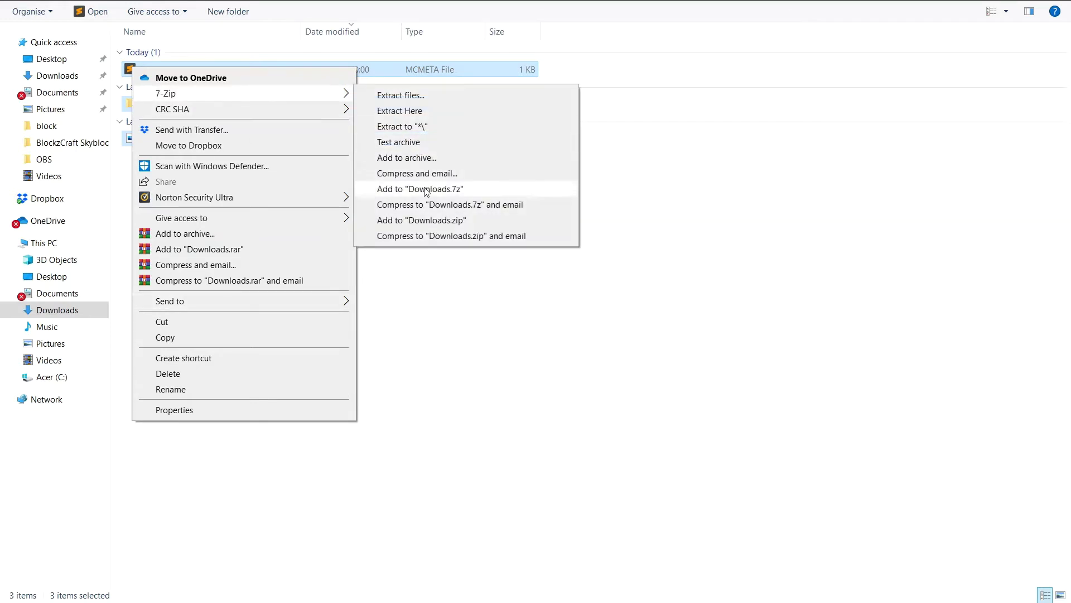
left_click(418, 221)
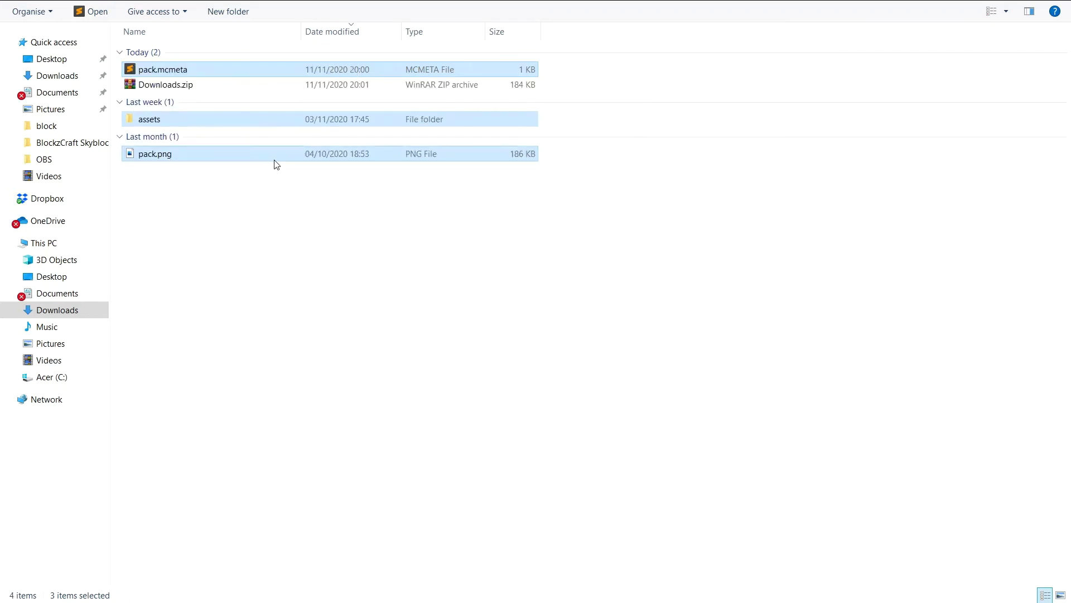
Select the new Downloads.zip, then open and dismiss the assets folder's context menu
left_click(187, 88)
left_click_drag(162, 84, 228, 257)
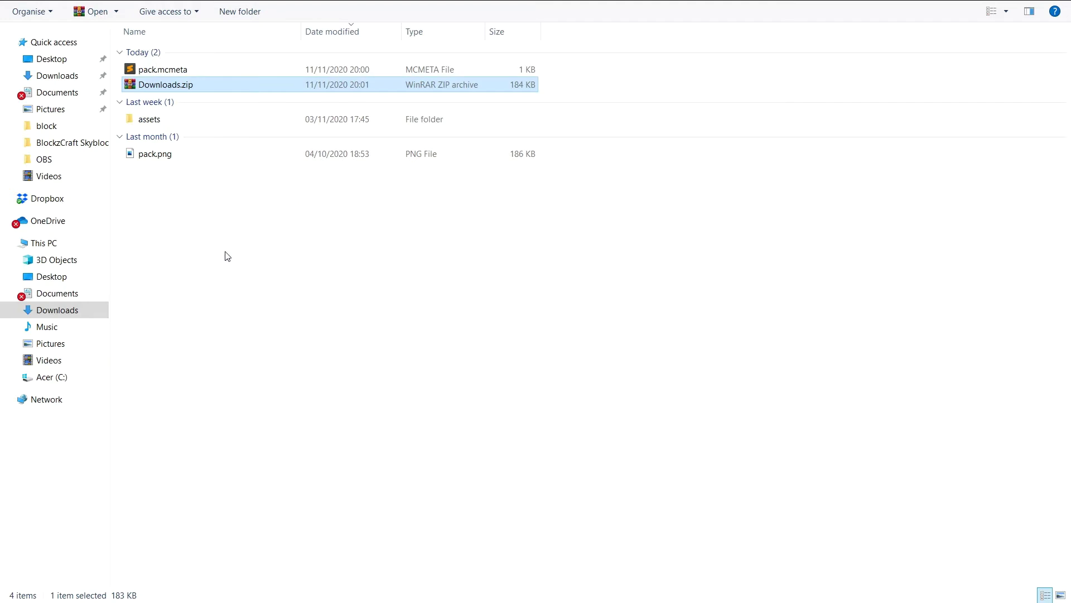
left_click(168, 121)
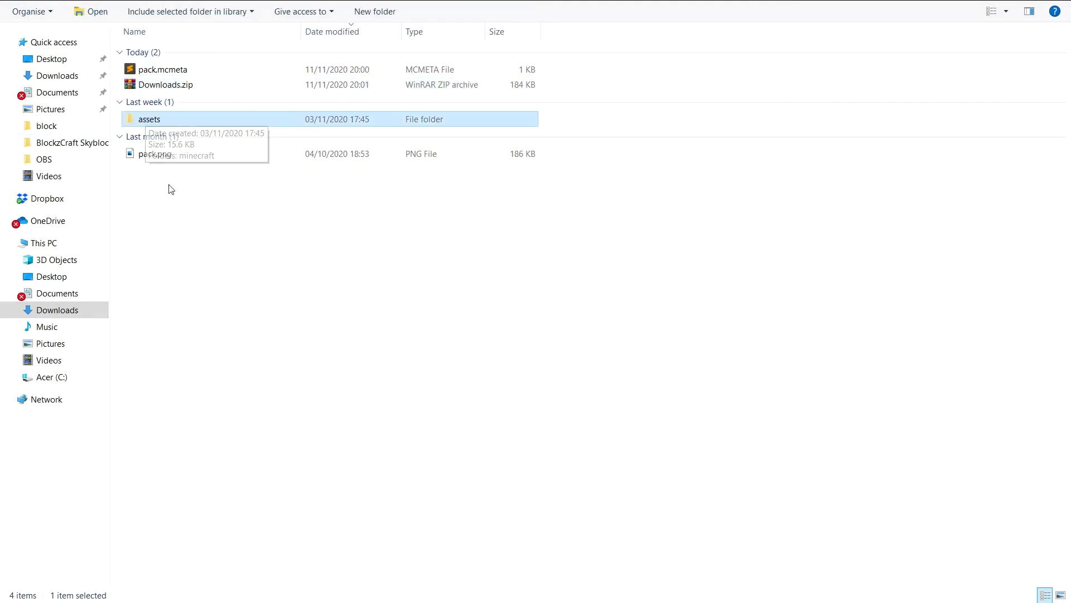
right_click(164, 117)
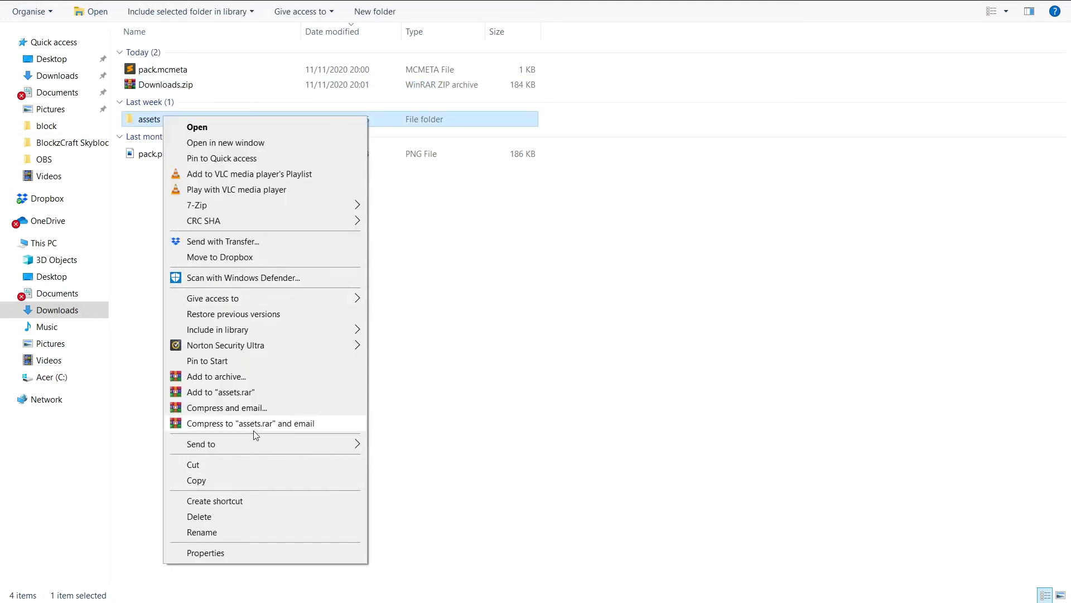
mouse_move(251, 443)
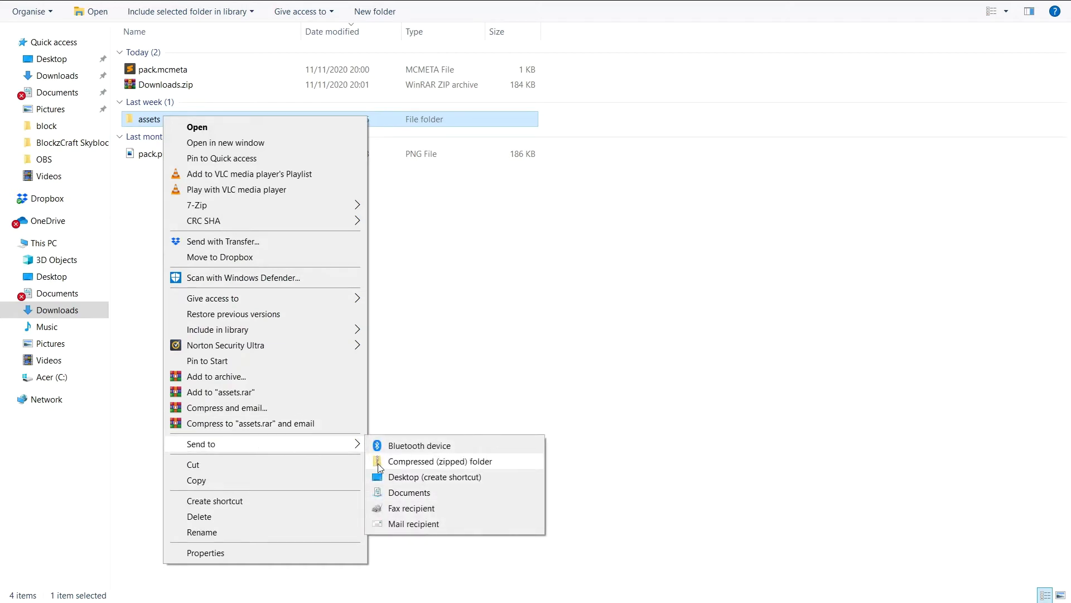
left_click(478, 329)
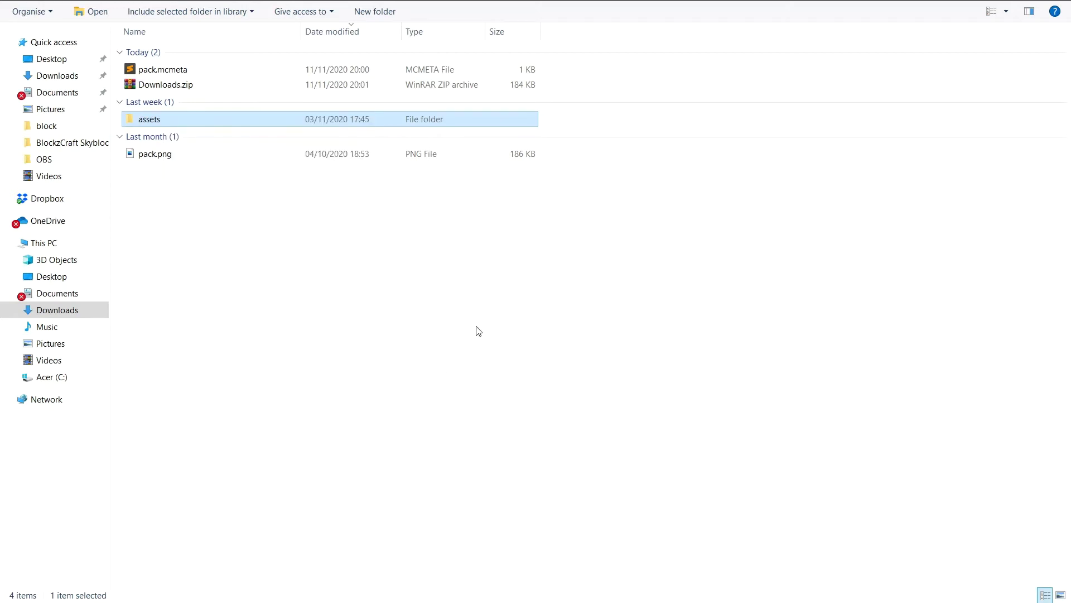
left_click_drag(205, 81, 243, 271)
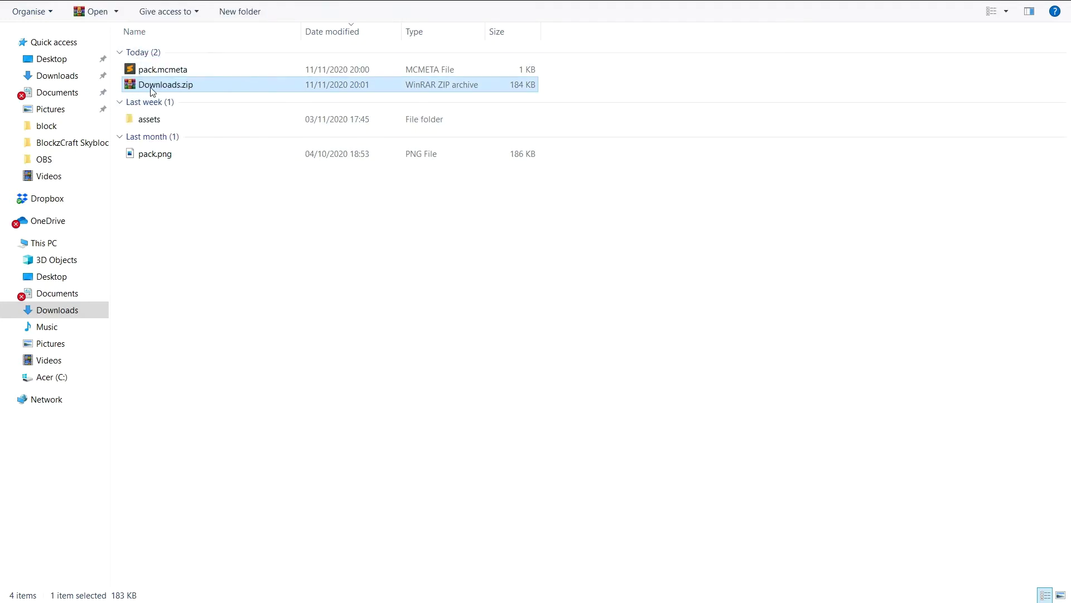
Rename the Downloads.zip archive to 'Test CTM.zip'
right_click(150, 88)
left_click(198, 457)
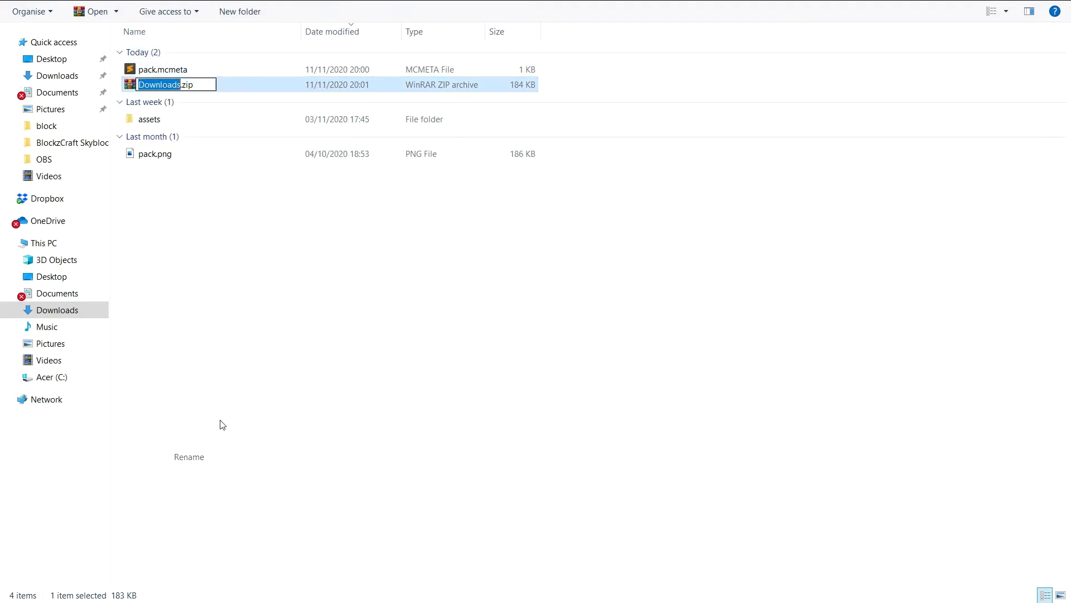
key("BackSpace")
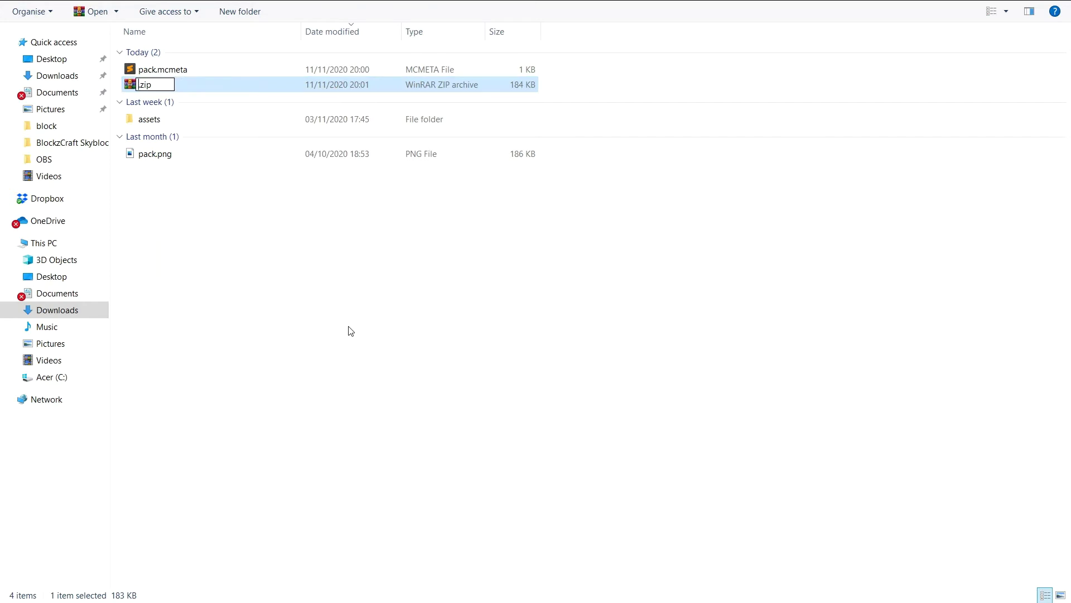
key("Caps_Lock")
type("Test")
key("Caps_Lock")
type("CTM")
key("Caps_Lock")
key("Return")
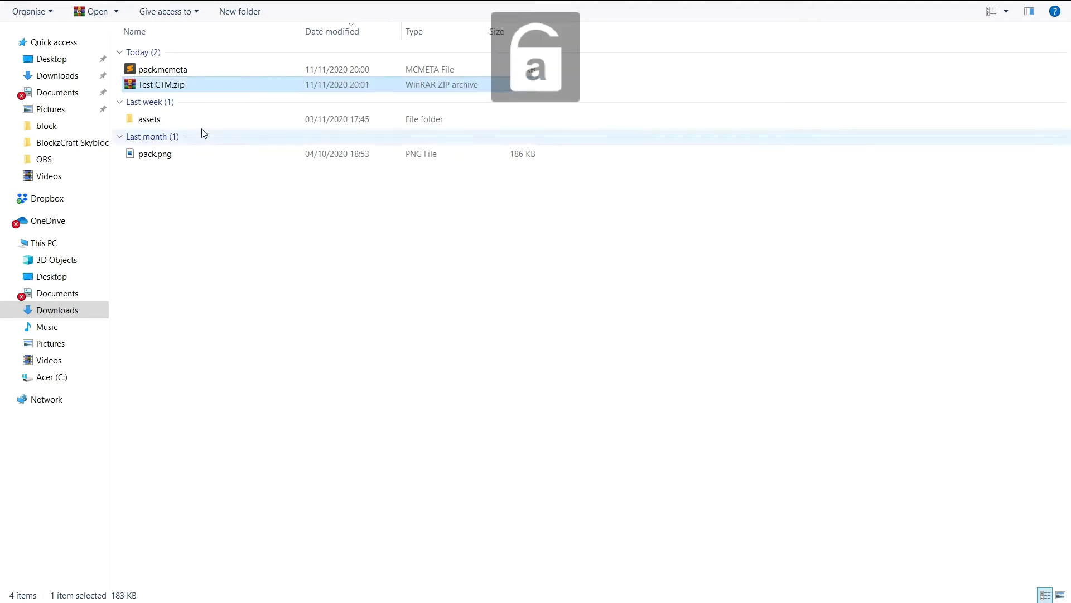
mouse_move(157, 92)
left_mouse_down()
mouse_move(256, 142)
mouse_move(179, 93)
mouse_move(159, 94)
left_mouse_up()
double_click(149, 120)
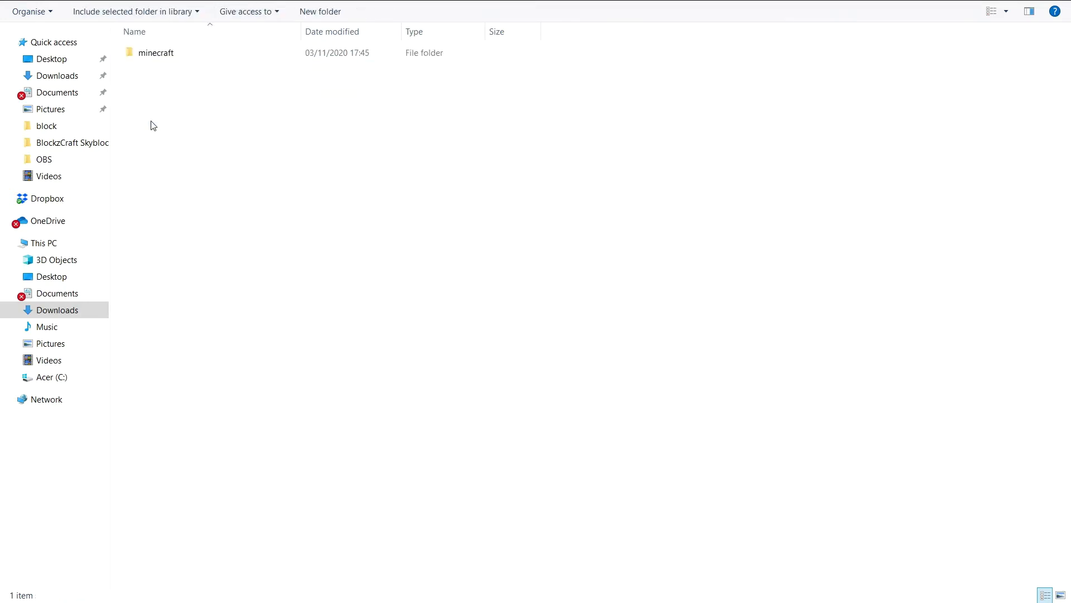
double_click(171, 56)
double_click(171, 56)
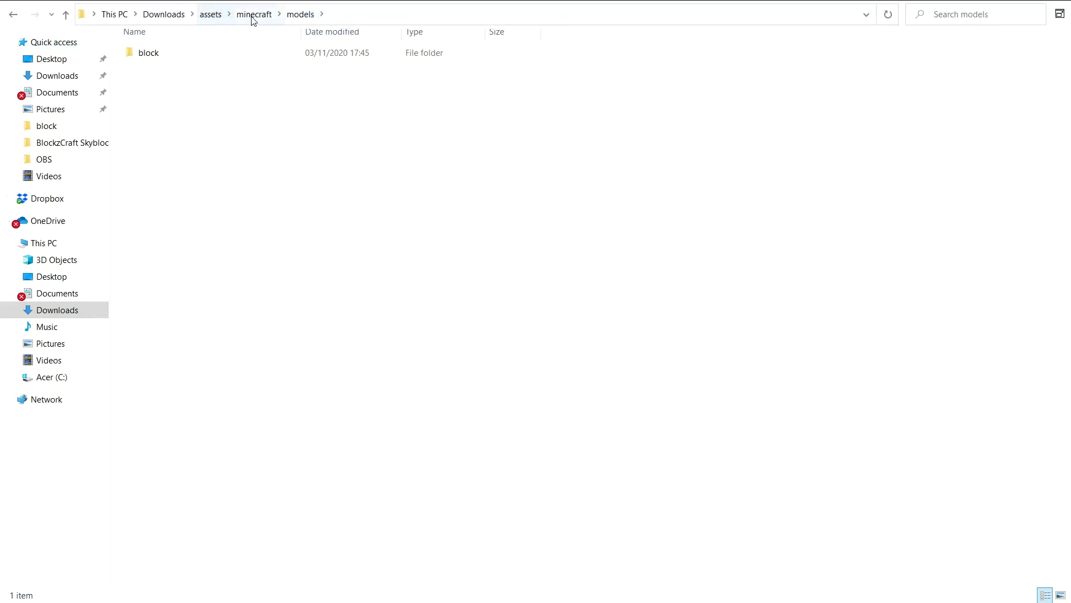
left_click(250, 12)
left_click(156, 70)
double_click(157, 71)
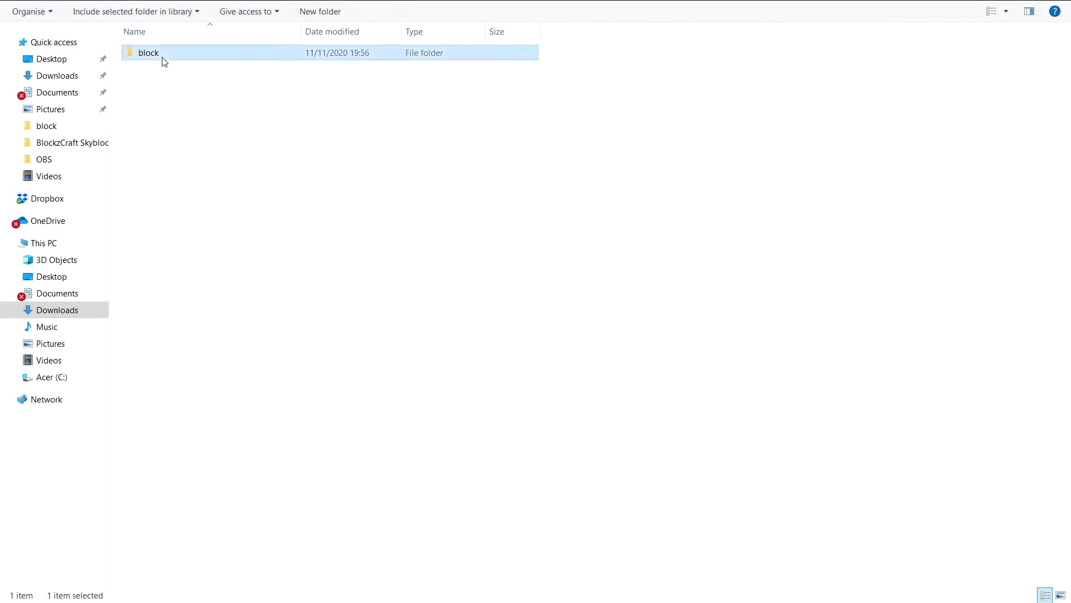
double_click(160, 58)
left_click(170, 80)
mouse_move(173, 84)
left_mouse_down()
mouse_move(206, 92)
mouse_move(152, 72)
mouse_move(162, 101)
left_mouse_up()
left_click(344, 83)
left_click(253, 80)
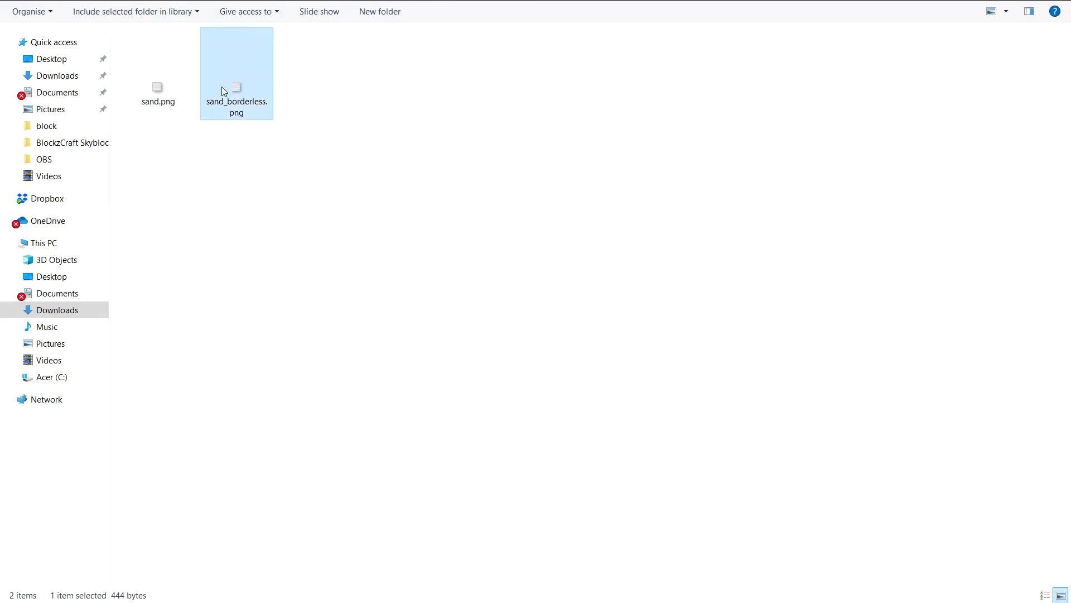
left_click(161, 73)
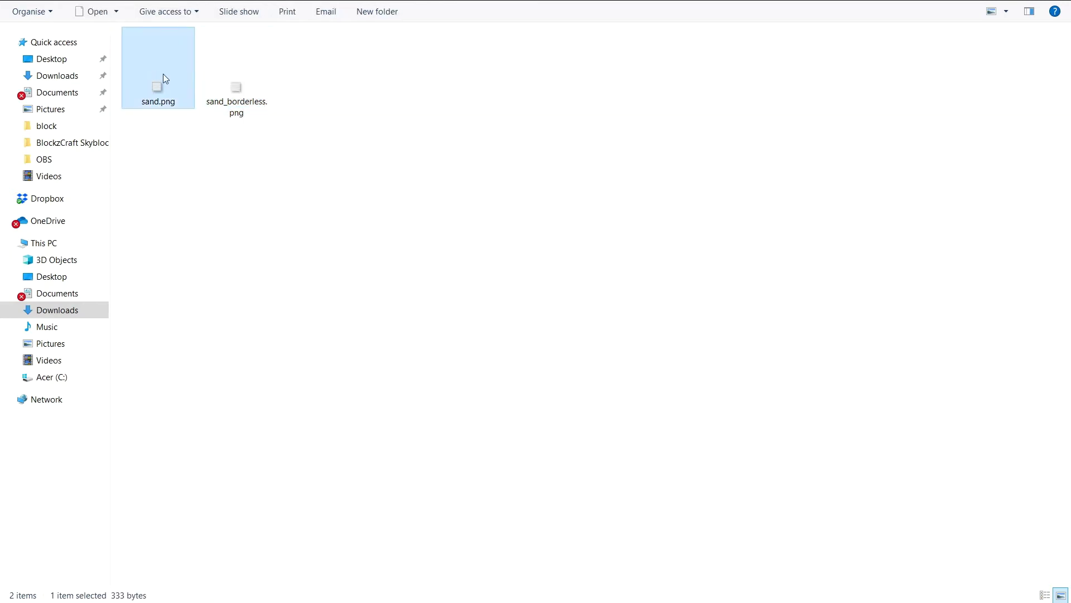
left_click_drag(346, 128, 145, 86)
left_click(399, 124)
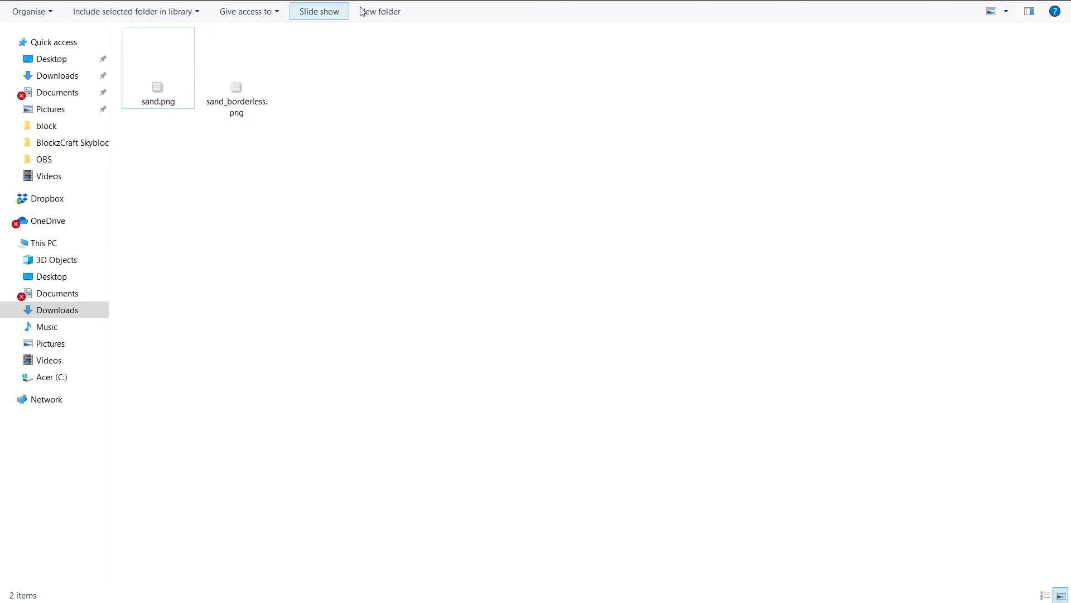
left_click(164, 15)
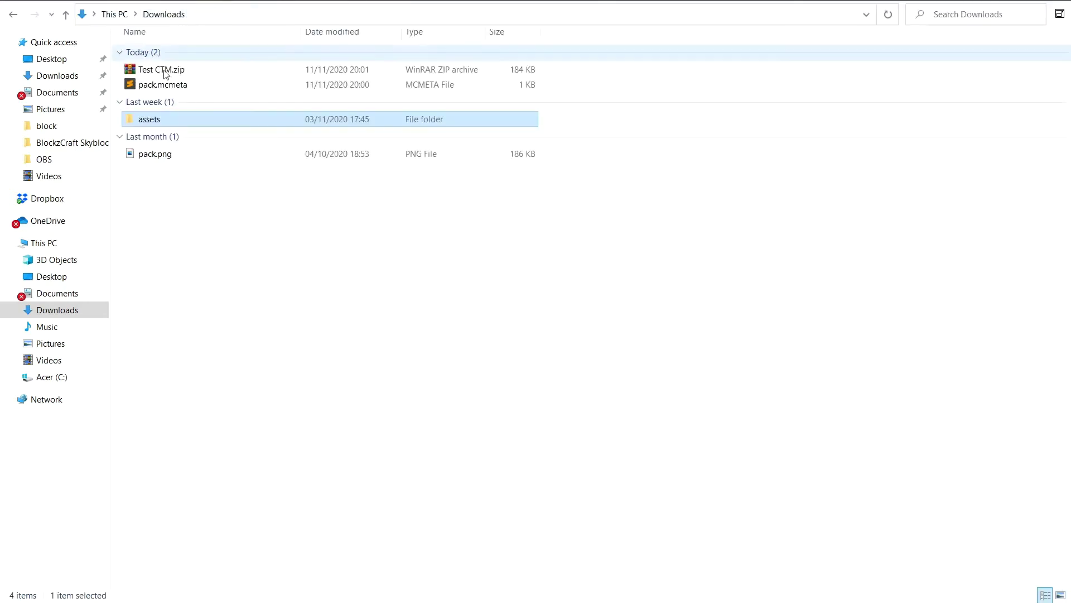
left_click(169, 73)
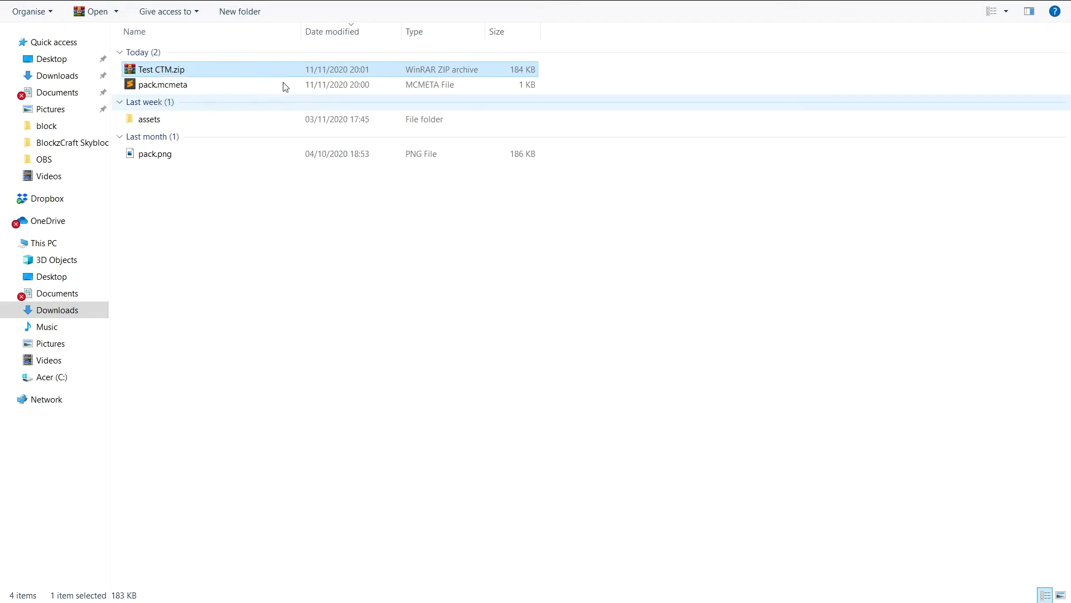
mouse_move(161, 75)
left_mouse_down()
mouse_move(193, 83)
mouse_move(166, 72)
left_mouse_up()
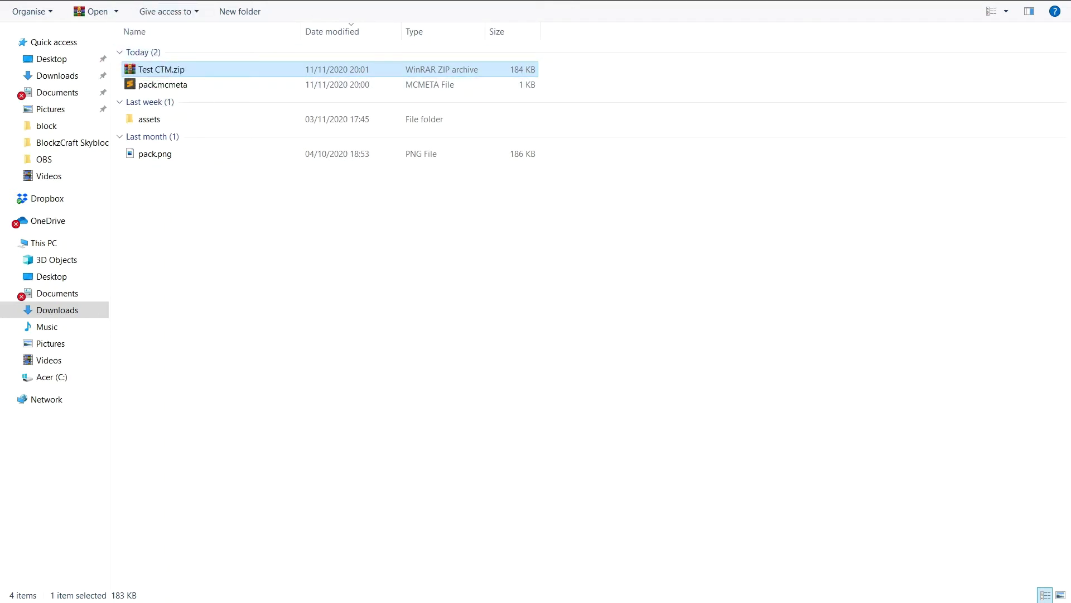
left_click(228, 436)
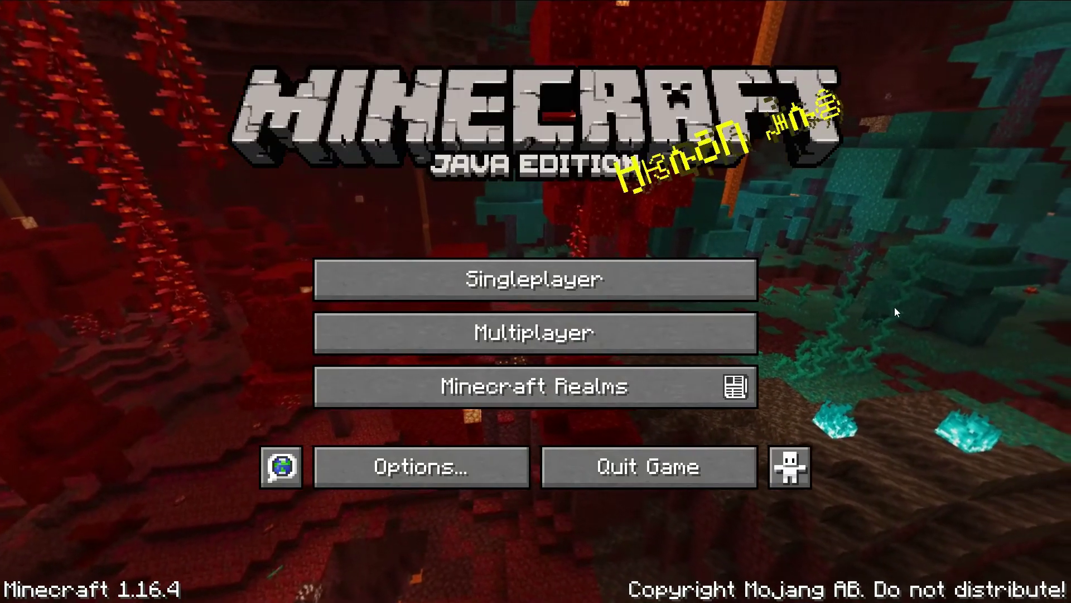
Enable the Test CTM.zip resource pack, apply it, and return to the title menu
left_click(475, 450)
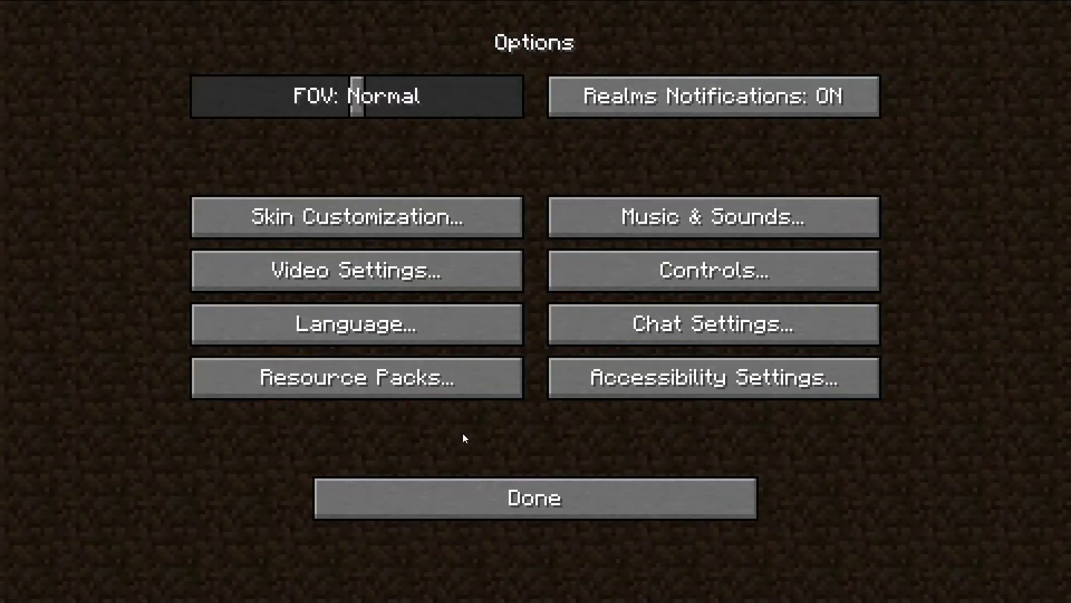
left_click(426, 389)
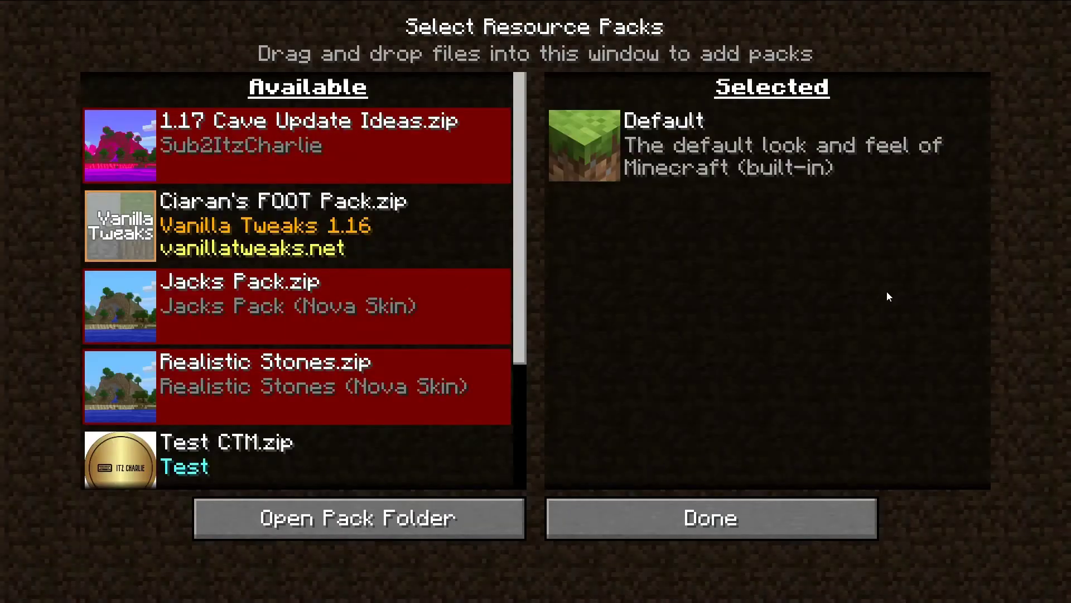
scroll(430, 370, "down", 4)
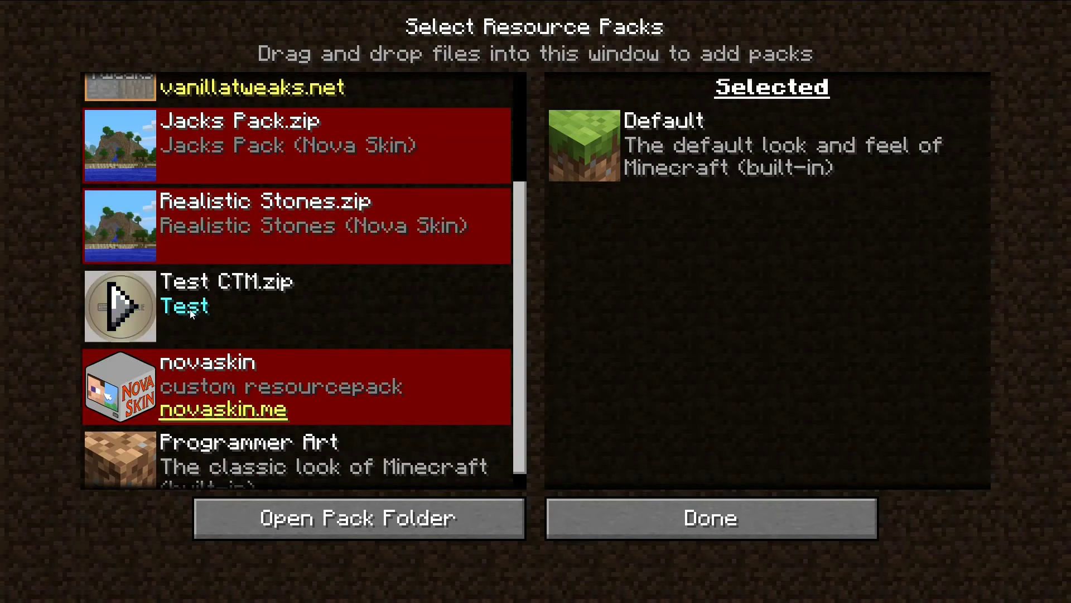
left_click(124, 304)
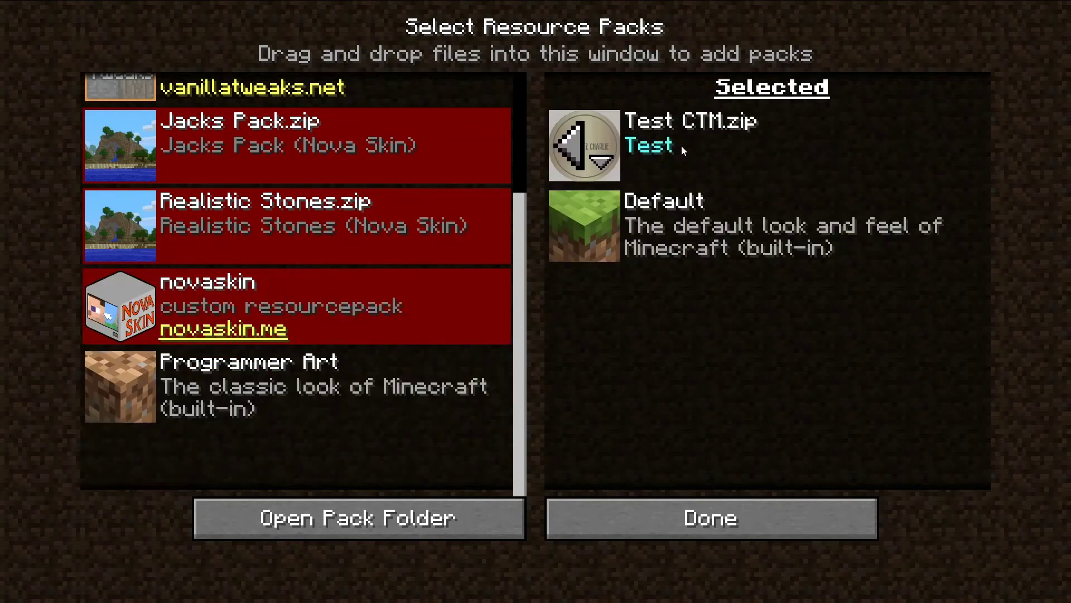
left_click(684, 505)
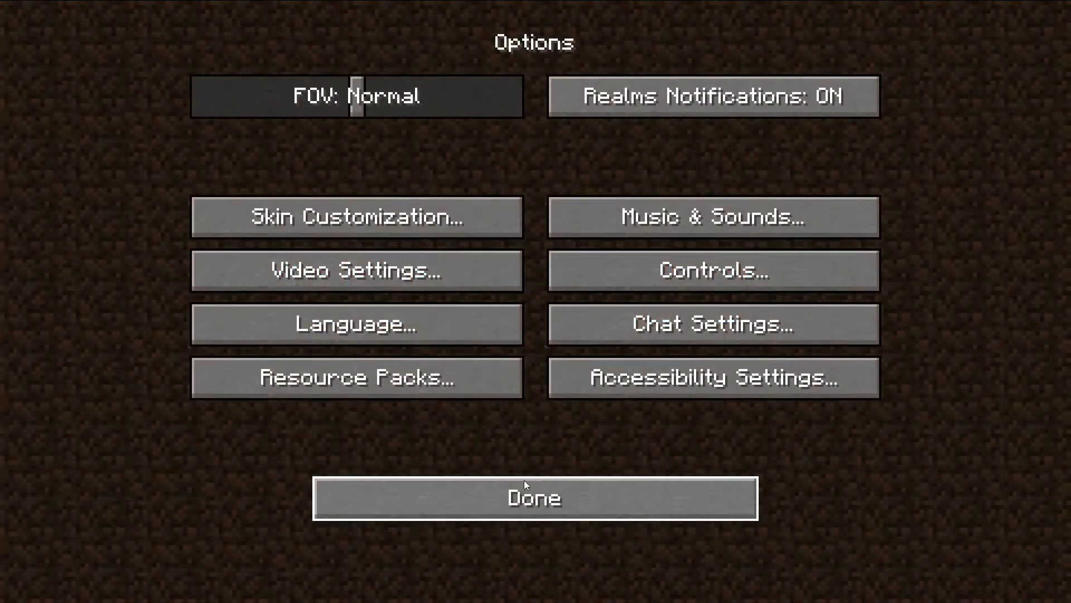
left_click(524, 481)
Open Singleplayer and load the '1.17 Ideas' world
left_click(514, 290)
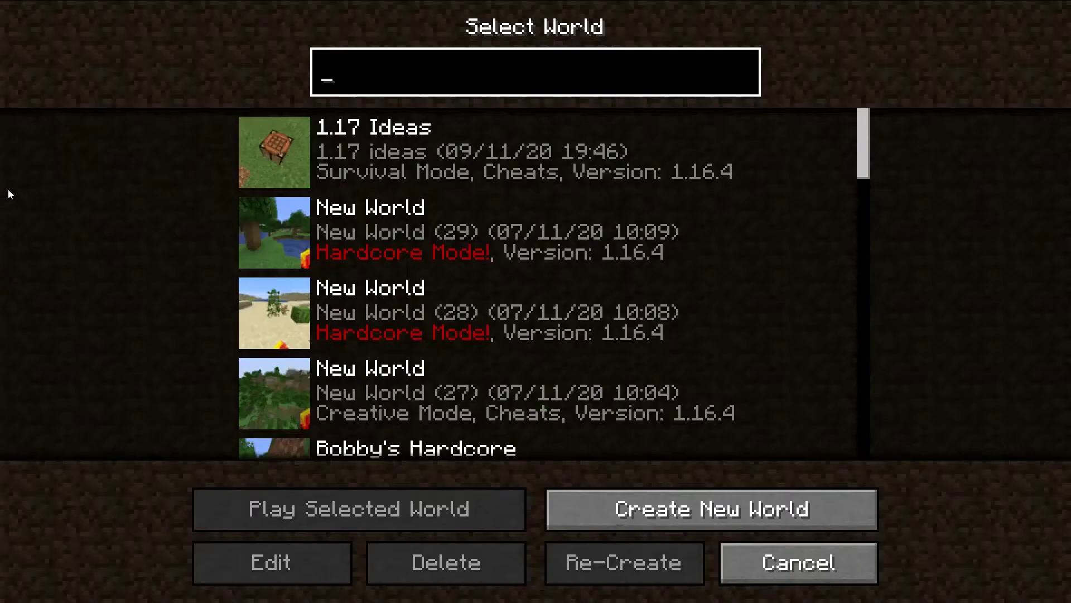
left_click(277, 144)
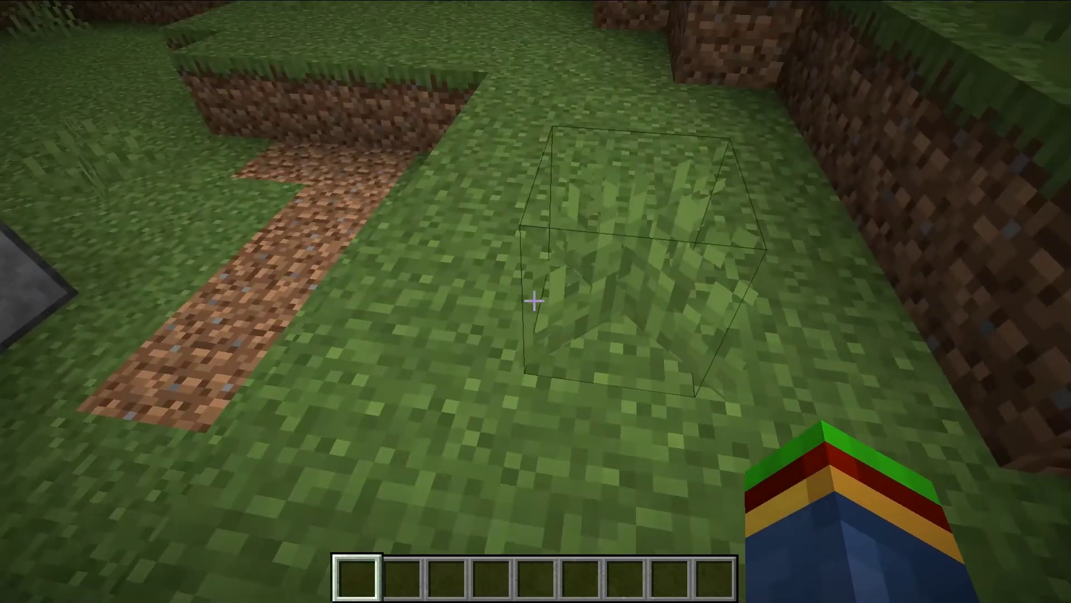
Search the creative inventory for sand and put Sand in hotbar slot 1
key("e")
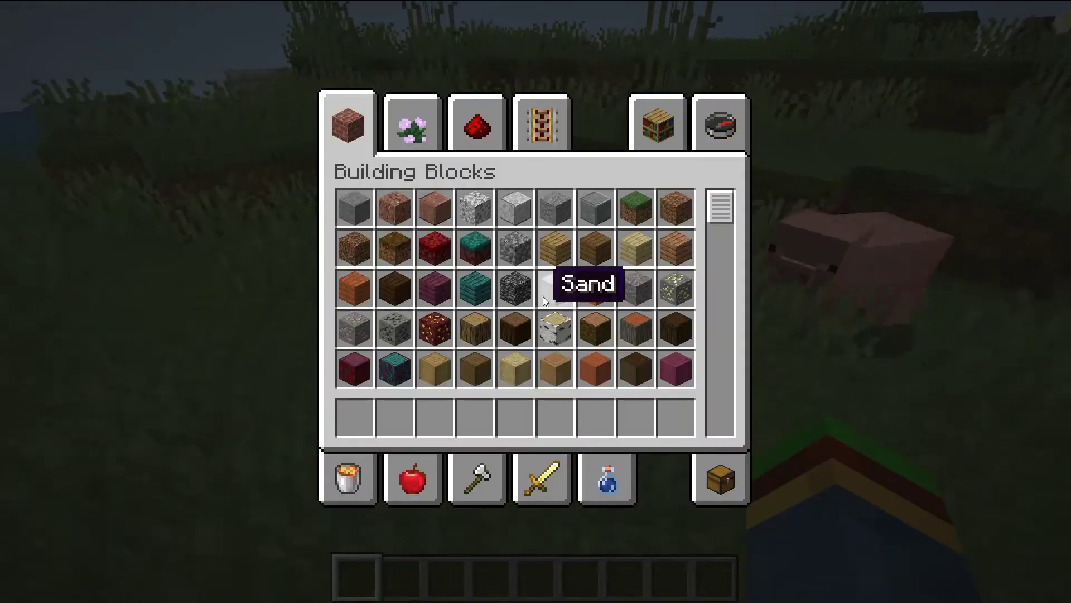
left_click(721, 120)
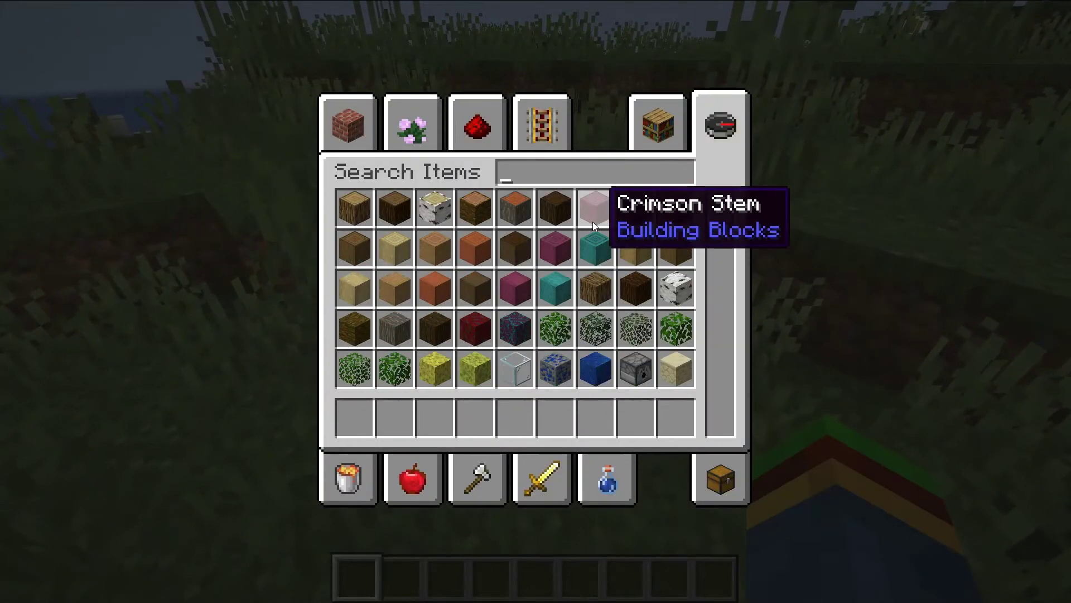
type("sa")
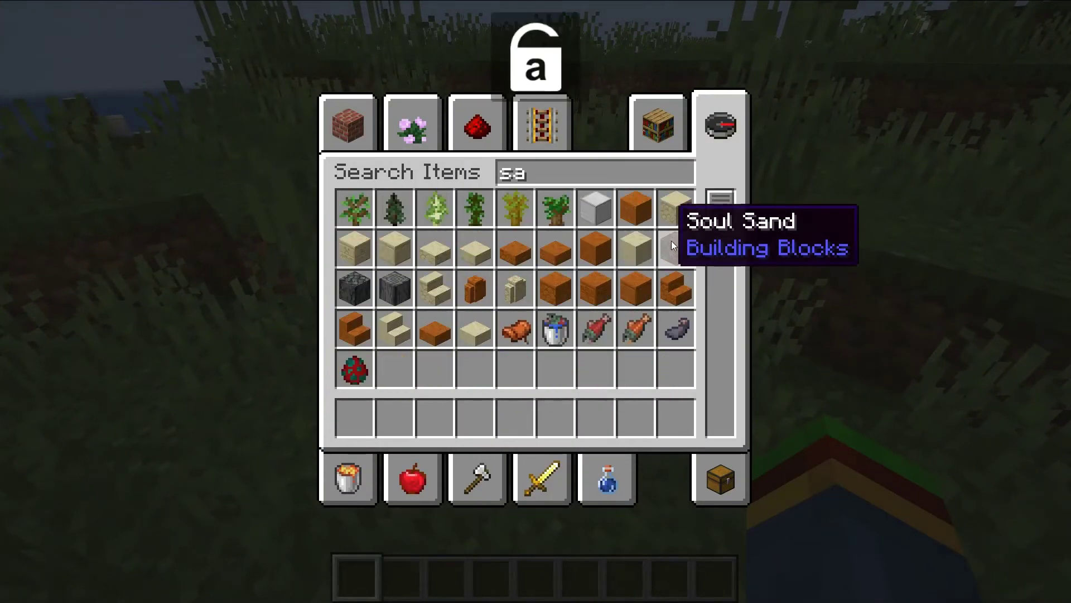
type("n")
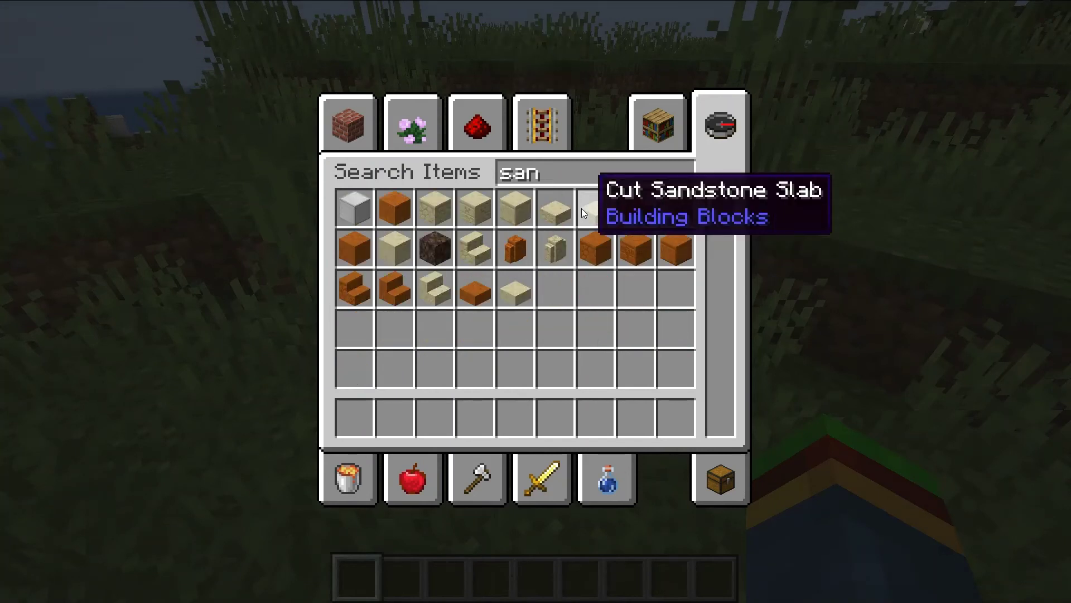
type("d1")
key("Escape")
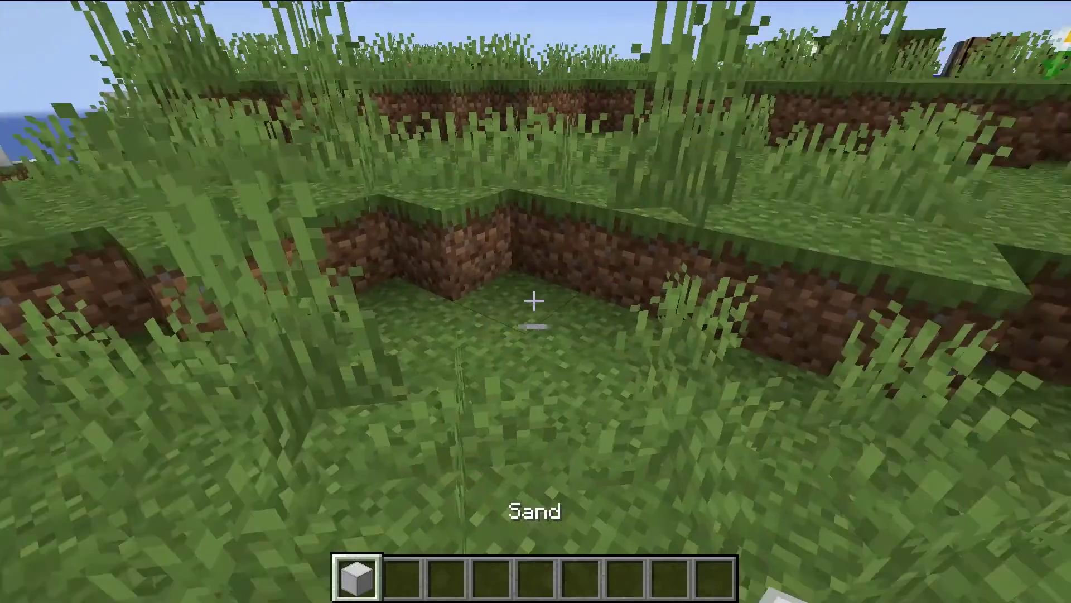
Place and break a single Sand block on the grass a few times
right_click(534, 301)
key("2")
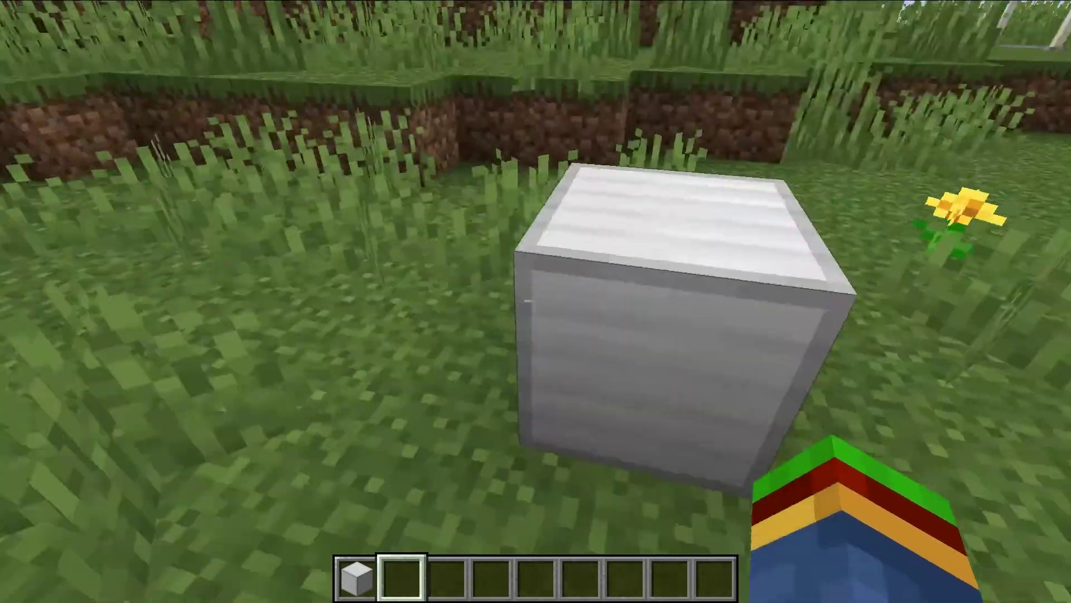
key("1")
left_click(534, 301)
right_click(535, 301)
left_click(534, 302)
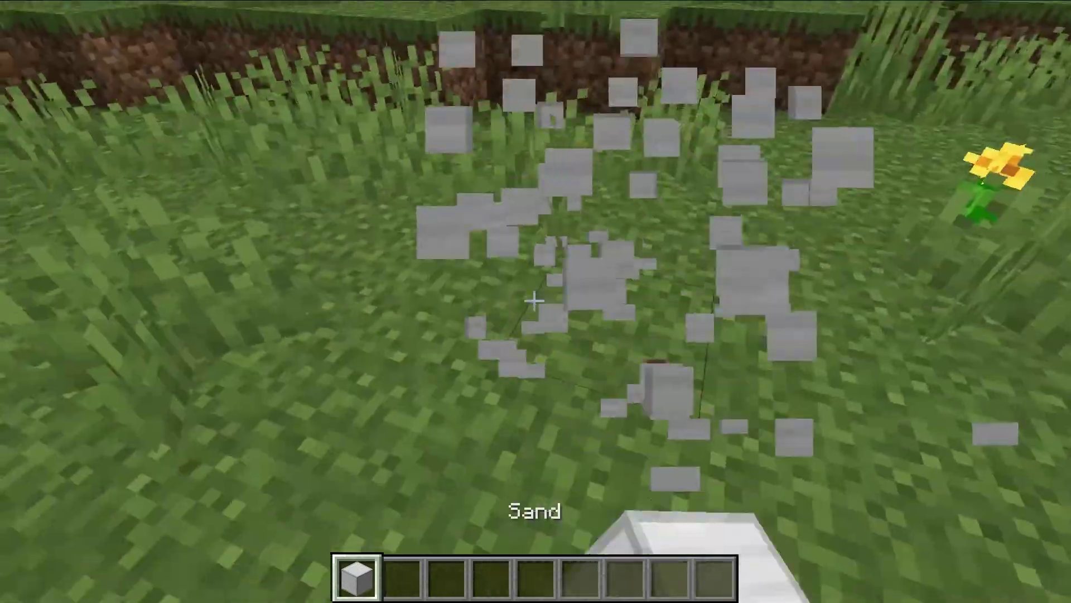
right_click(534, 301)
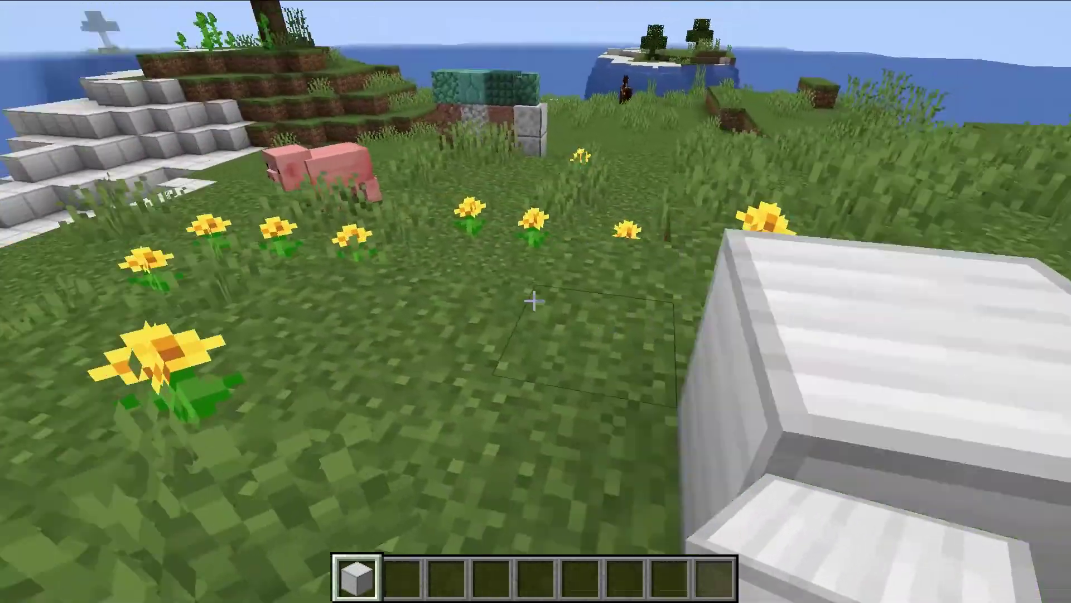
key("s")
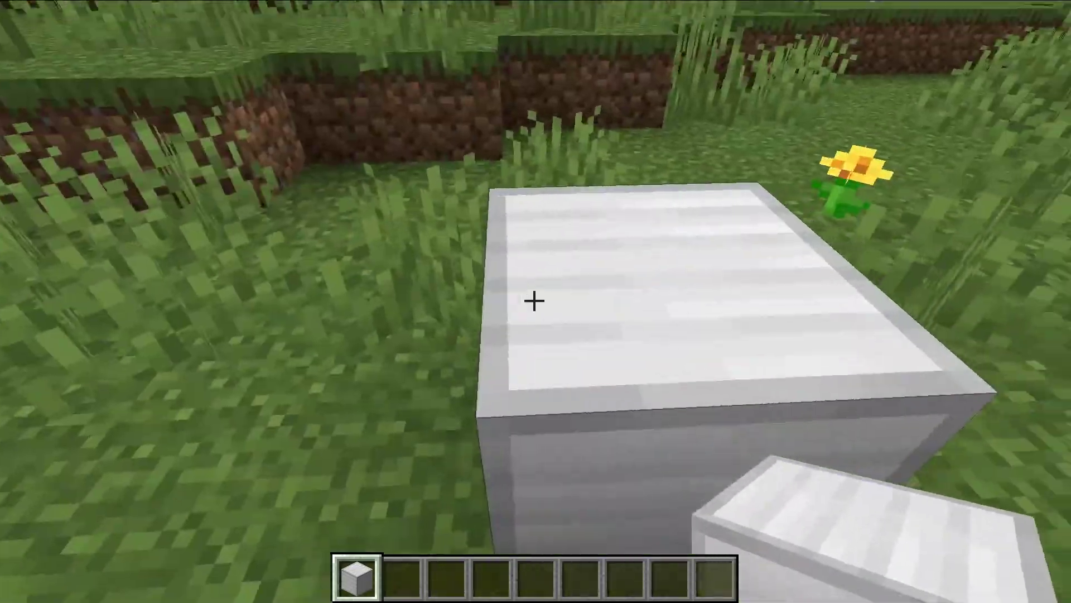
left_click(534, 301)
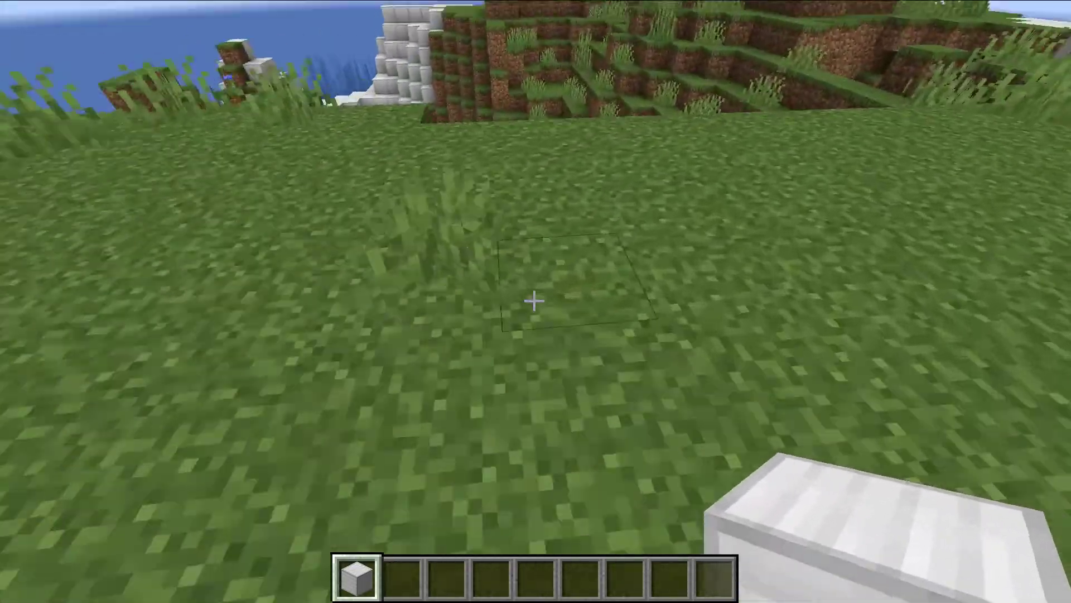
Build a row of sand blocks with a second row stacked on top, viewing from above
right_click(535, 301)
right_click(535, 301)
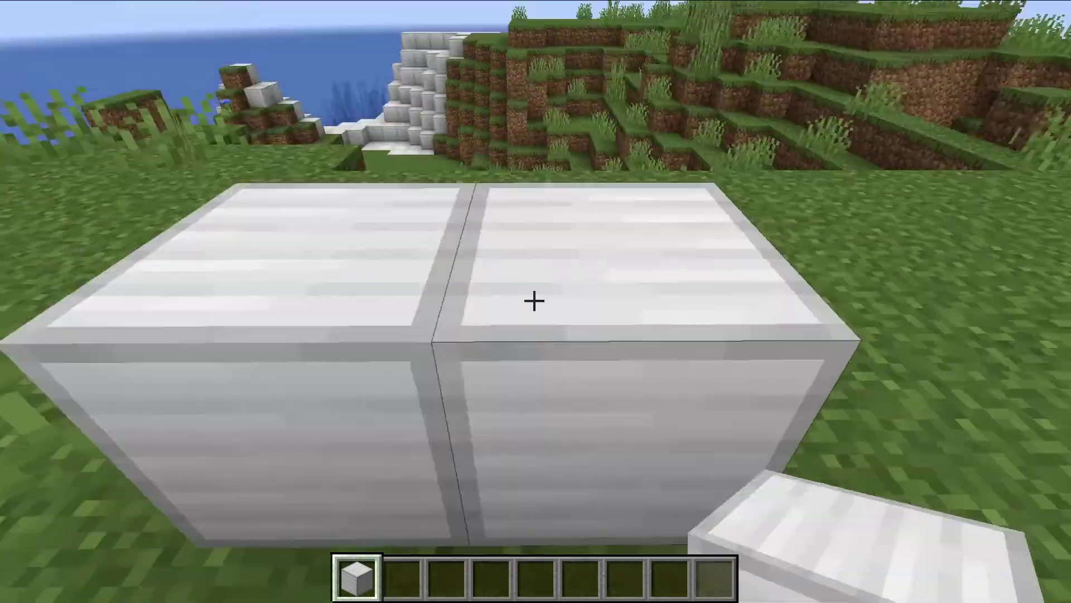
key("s")
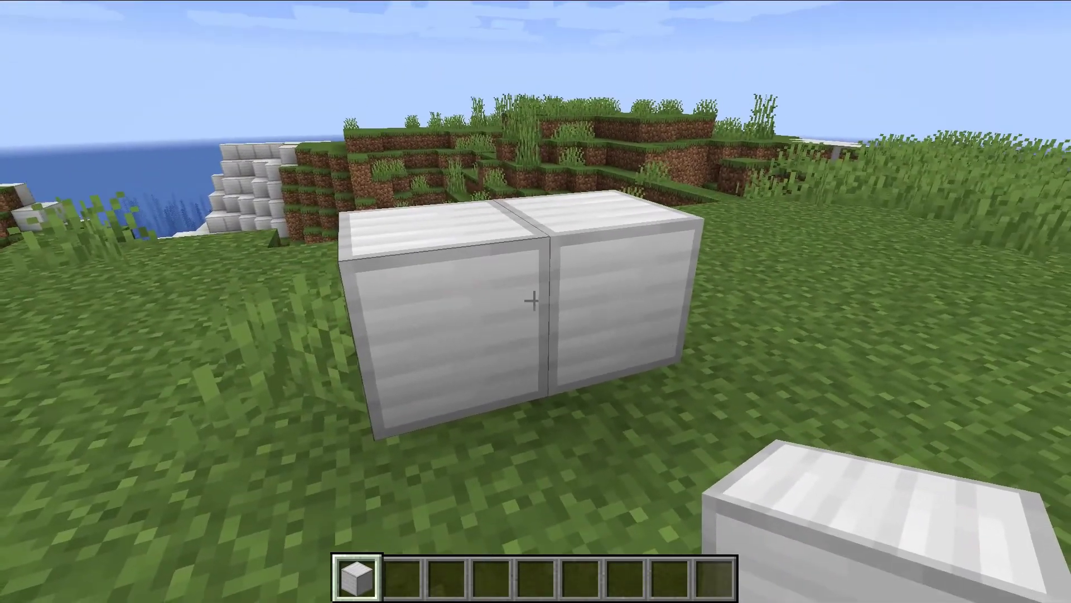
left_click(535, 301)
right_click(535, 301)
right_click(534, 302)
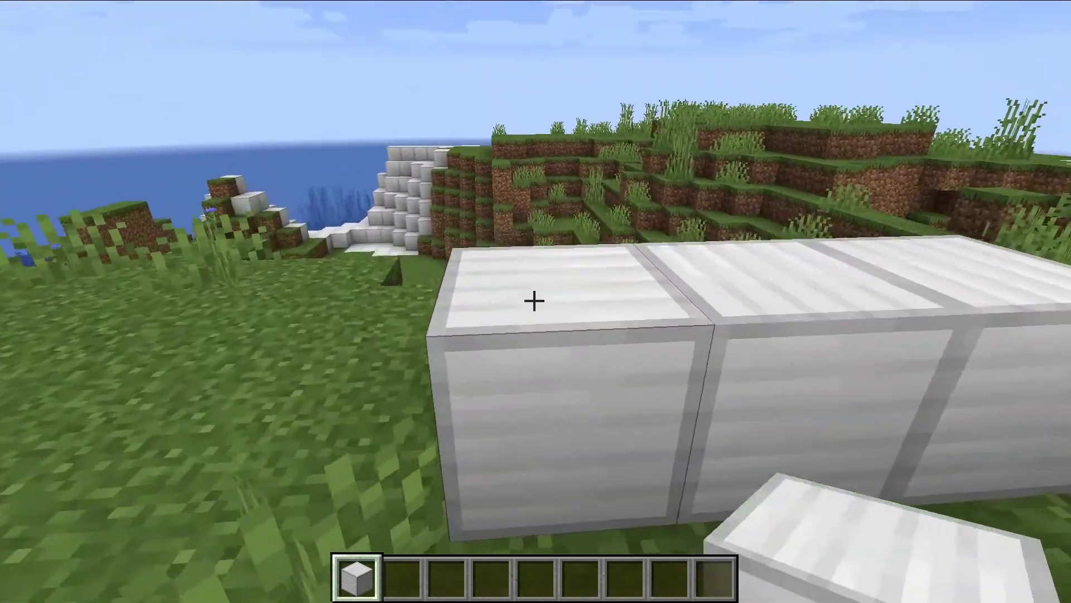
right_click(535, 301)
right_click(534, 302)
key("s")
right_click(534, 301)
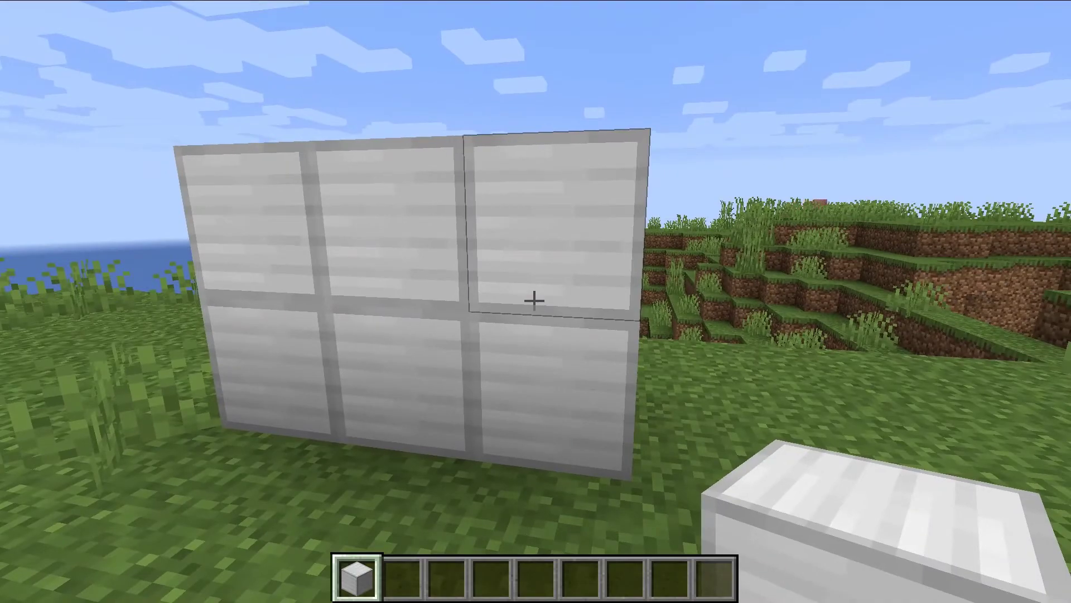
key("s")
key("space")
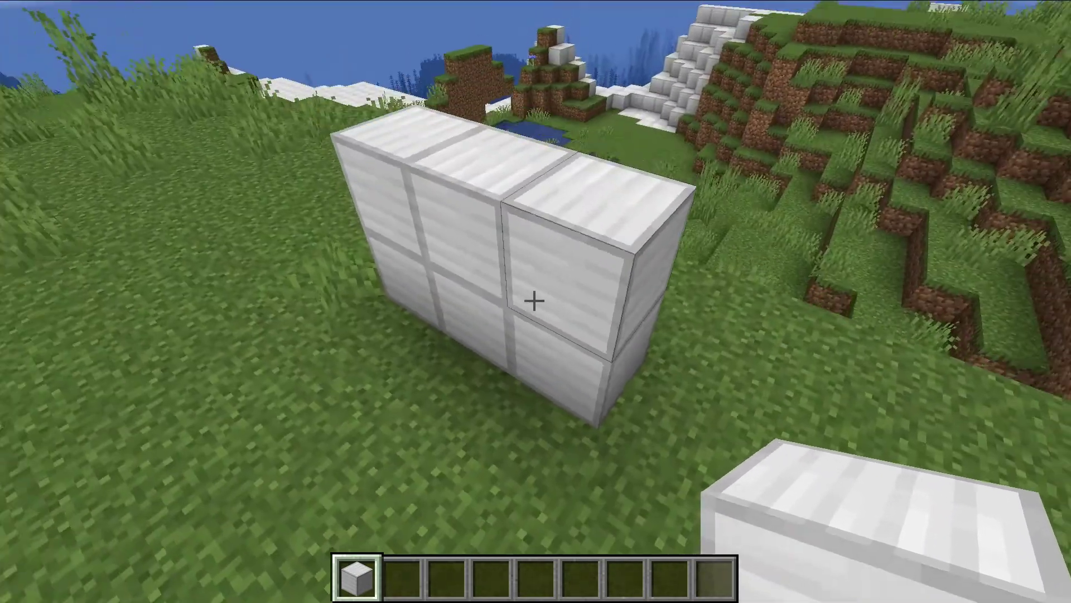
Break the top-row blocks and then the bottom row of the sand wall
left_click(534, 301)
left_click(534, 302)
left_click(534, 302)
key("w")
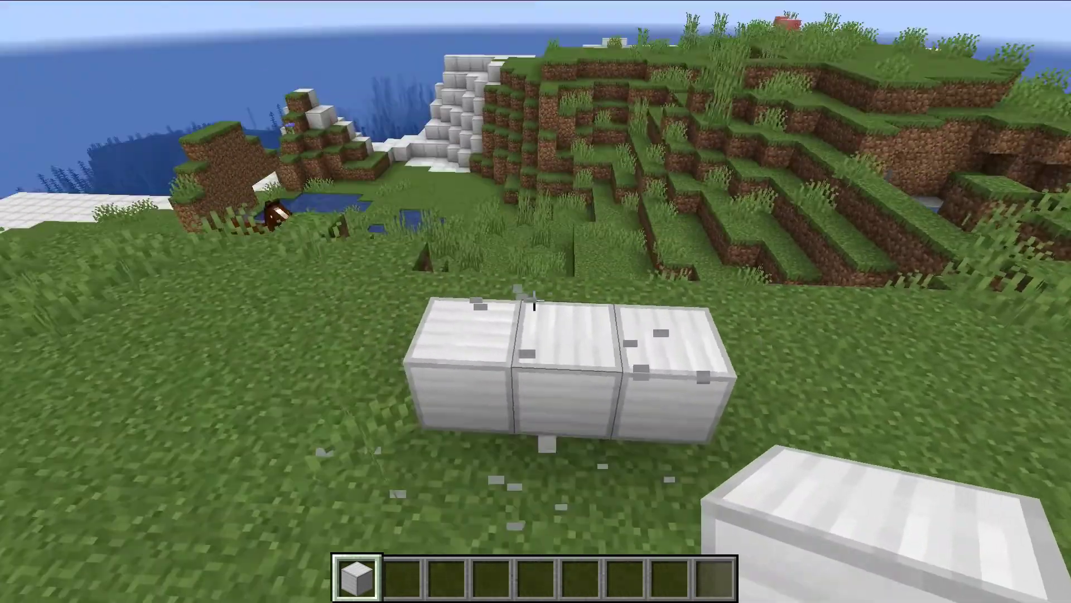
left_click(535, 302)
left_click(535, 301)
left_click(534, 301)
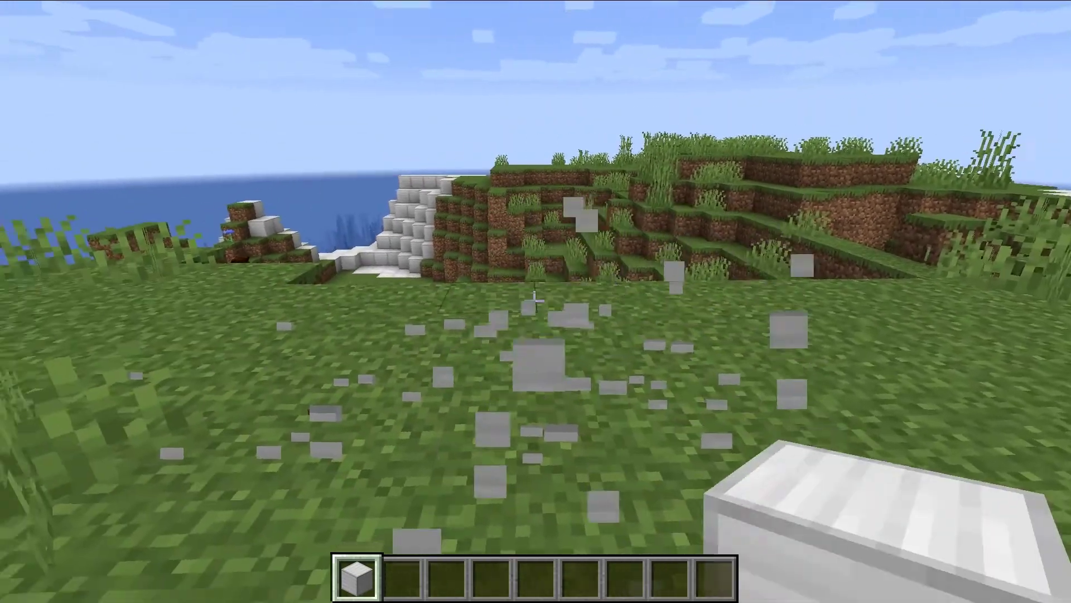
left_click(534, 301)
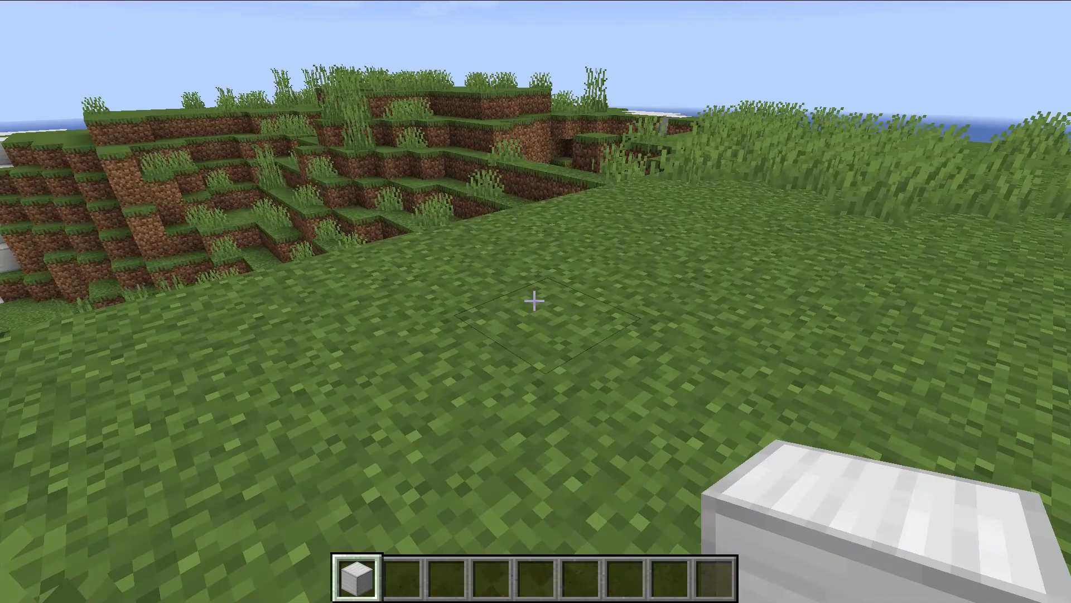
Place sand blocks on the grass and break extras, leaving two sand blocks in a row
right_click(535, 301)
right_click(535, 302)
left_click(534, 301)
left_click(534, 301)
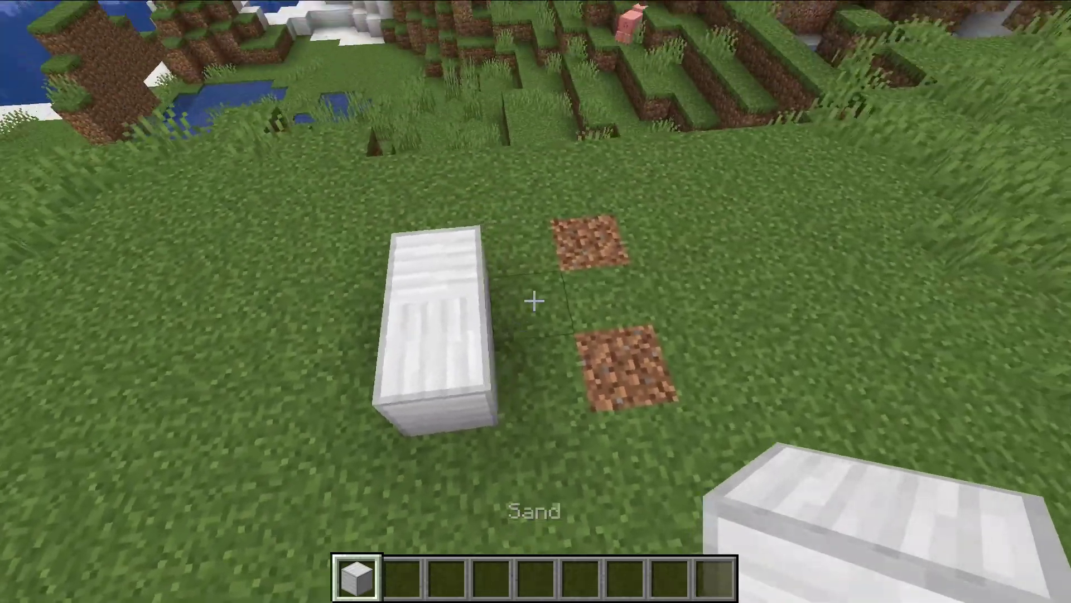
Place more sand blocks, growing a 2x2 square into a larger platform
right_click(534, 302)
right_click(534, 301)
right_click(534, 301)
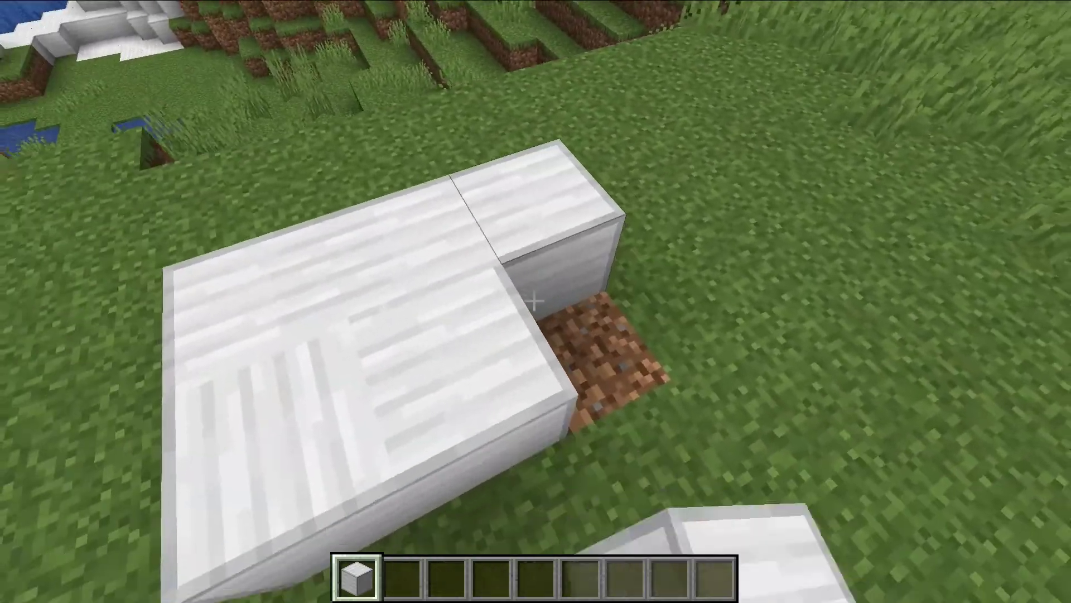
right_click(534, 301)
right_click(534, 301)
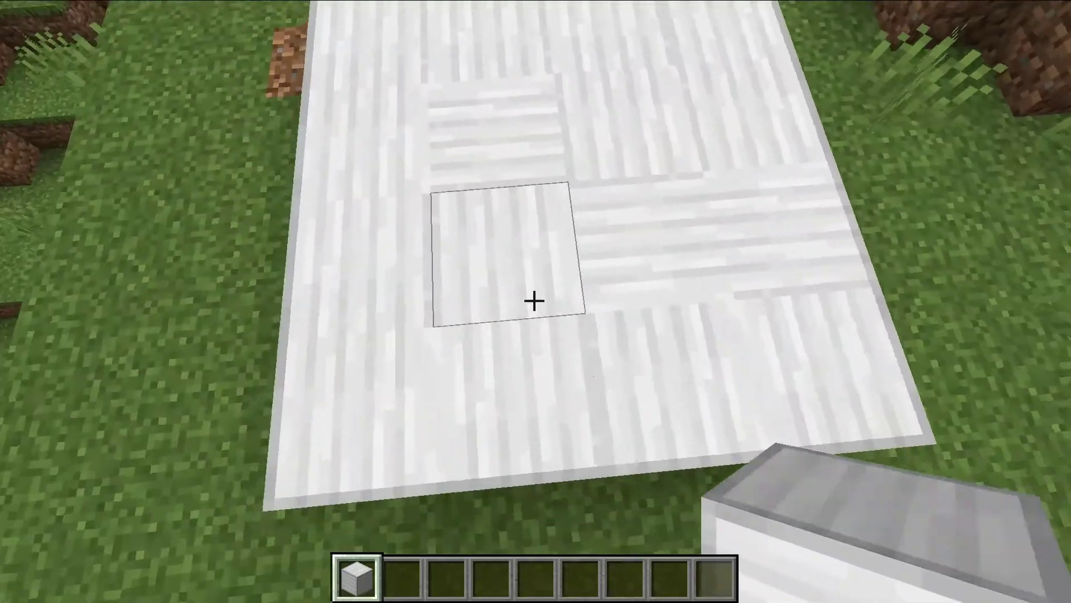
Hide the HUD with F1, break a floor sand block and refill the hole to check the borderless join
key("2")
key("F1")
left_click(535, 301)
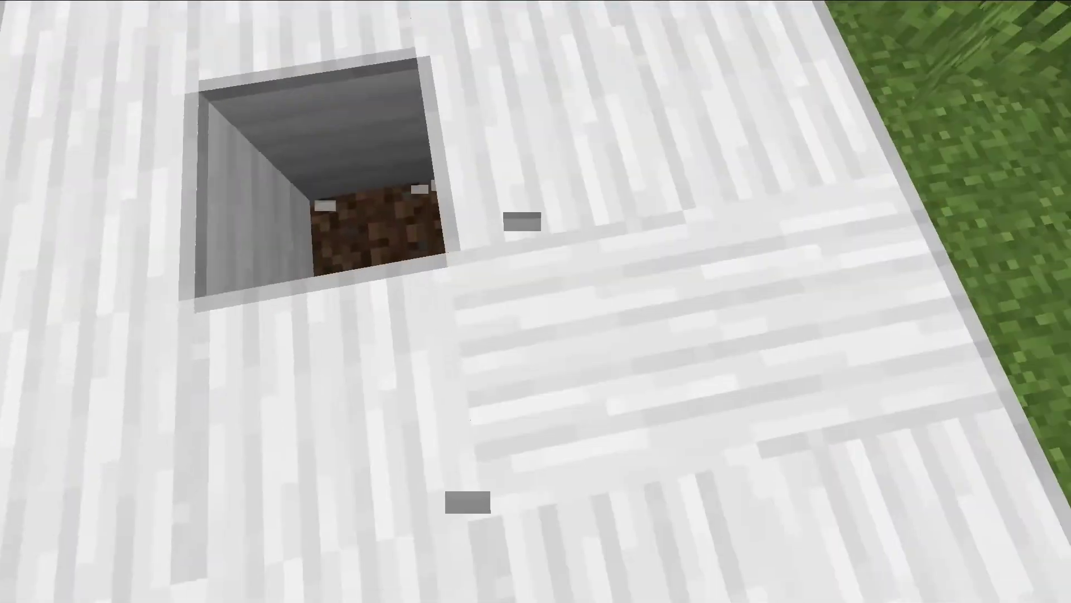
key("F1")
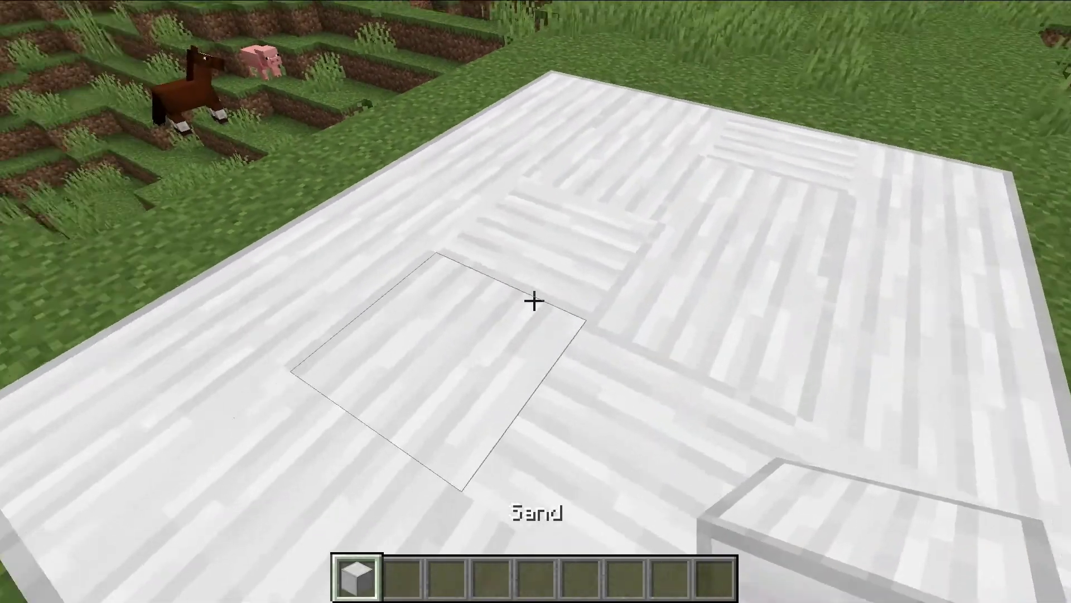
left_click(535, 301)
right_click(534, 301)
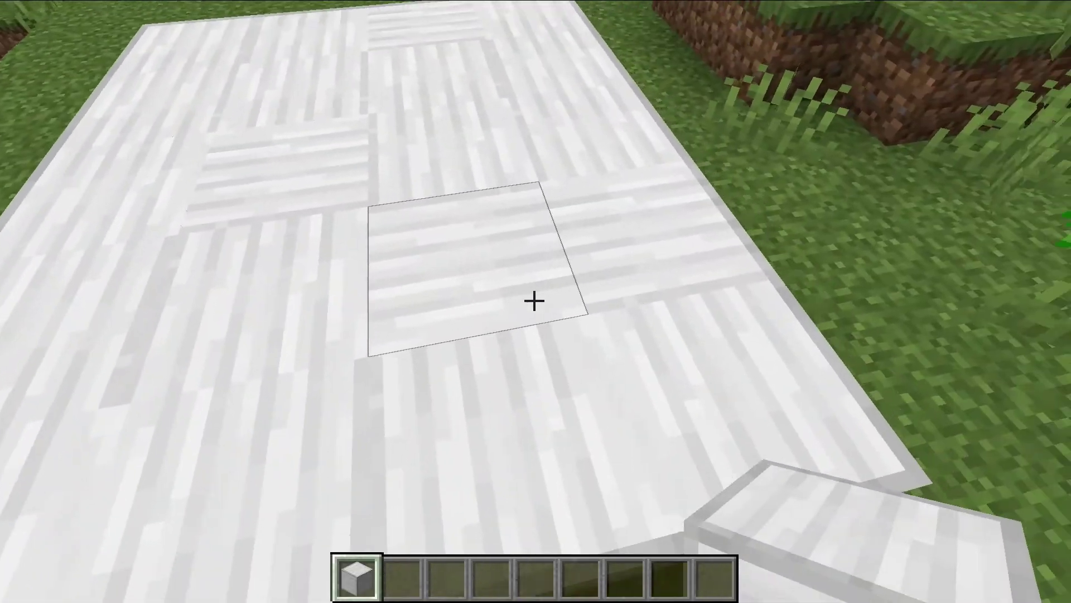